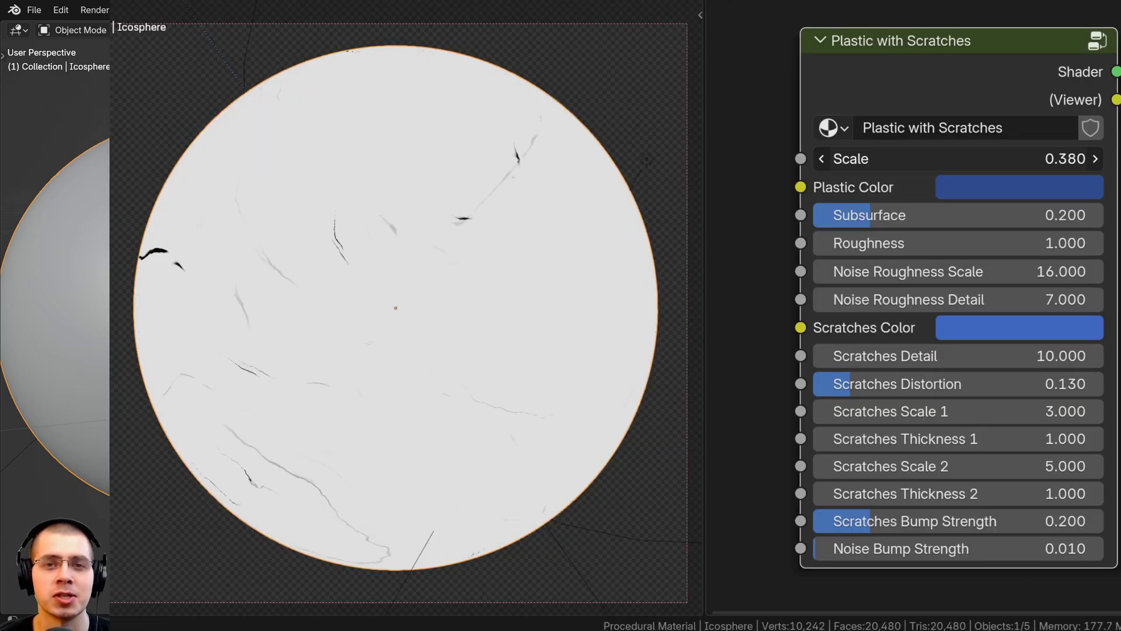
Step: Set the Scale of the Plastic with Scratches group to 0.450 and adjust its Scratches Distortion
{"action": "left_click_drag", "start_coordinate": [958, 158], "coordinate": [1000, 158]}
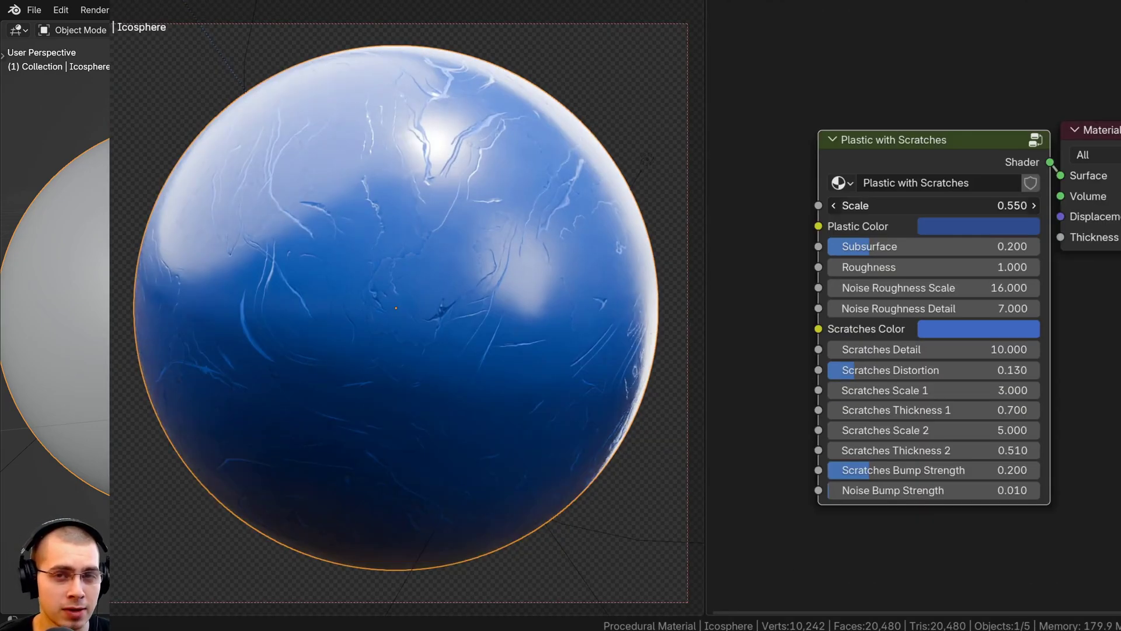
{"action": "mouse_move", "coordinate": [935, 206]}
{"action": "left_mouse_down"}
{"action": "mouse_move", "coordinate": [970, 205]}
{"action": "mouse_move", "coordinate": [929, 205]}
{"action": "left_mouse_up"}
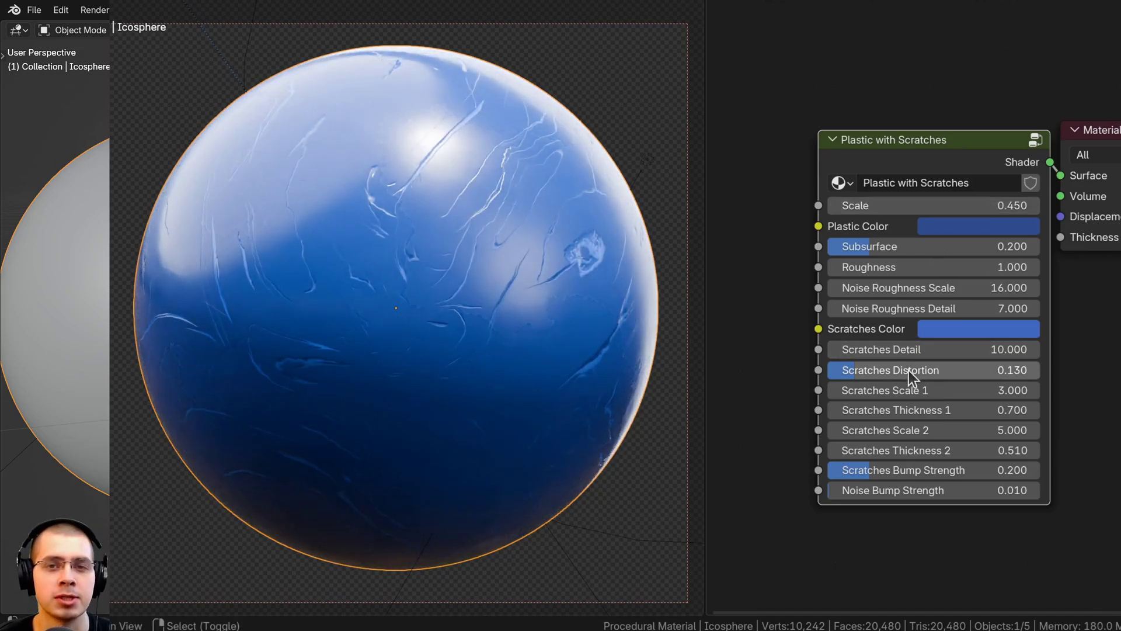
{"action": "left_click_drag", "start_coordinate": [913, 378], "coordinate": [923, 378]}
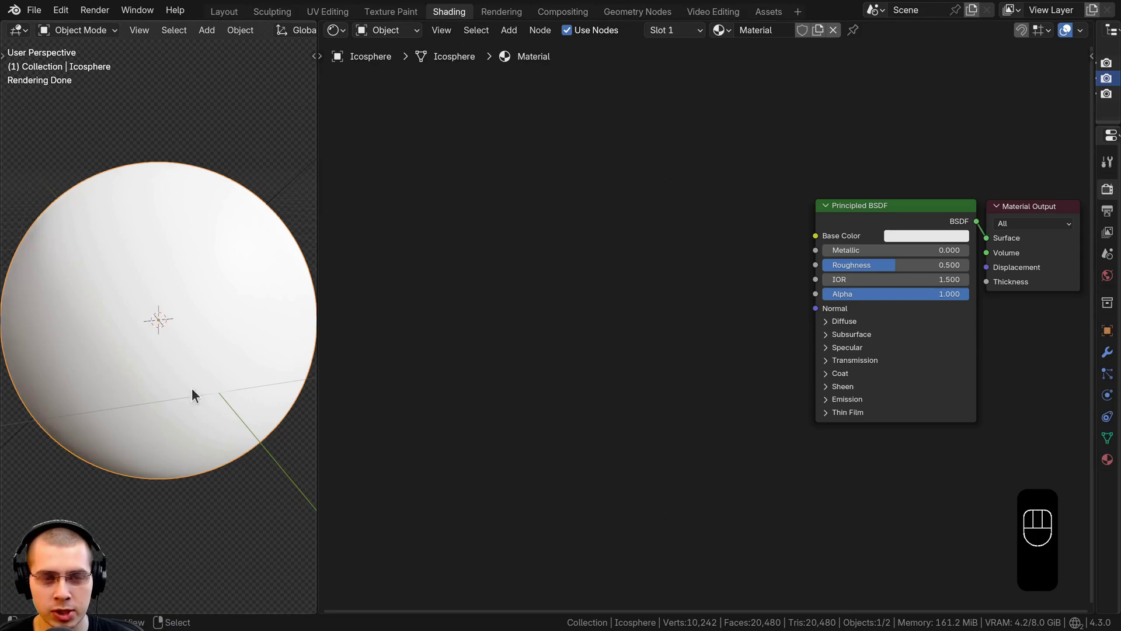
Step: Examine the icosphere and the sun light in the scene
{"action": "scroll", "coordinate": [193, 390], "scroll_direction": "down", "scroll_amount": 2}
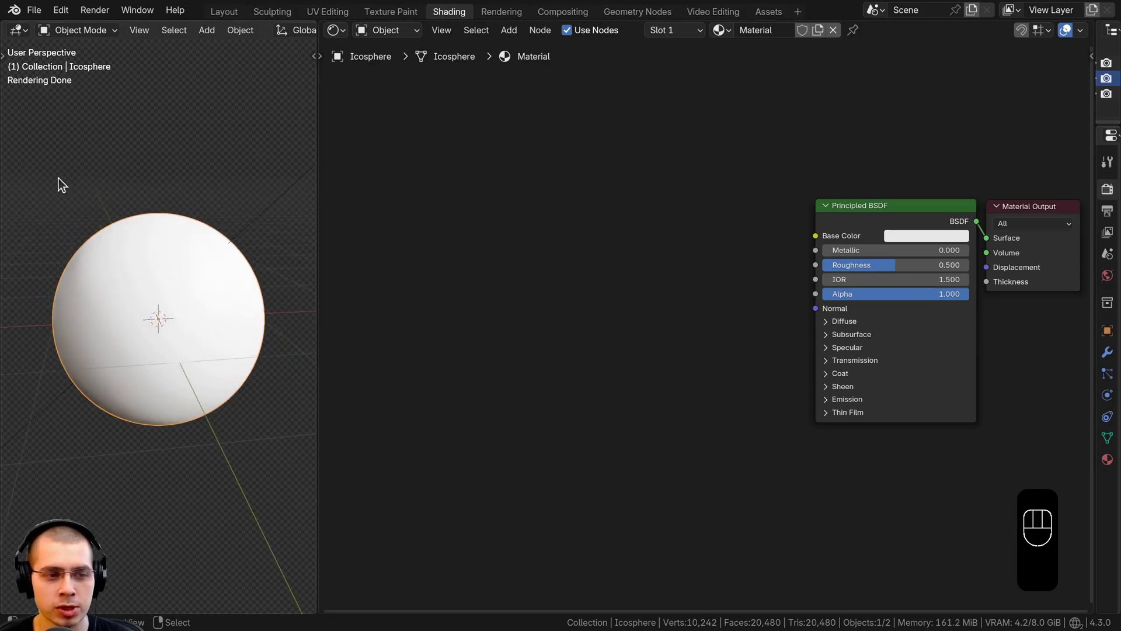
{"action": "middle_click_drag", "start_coordinate": [142, 420], "coordinate": [238, 143]}
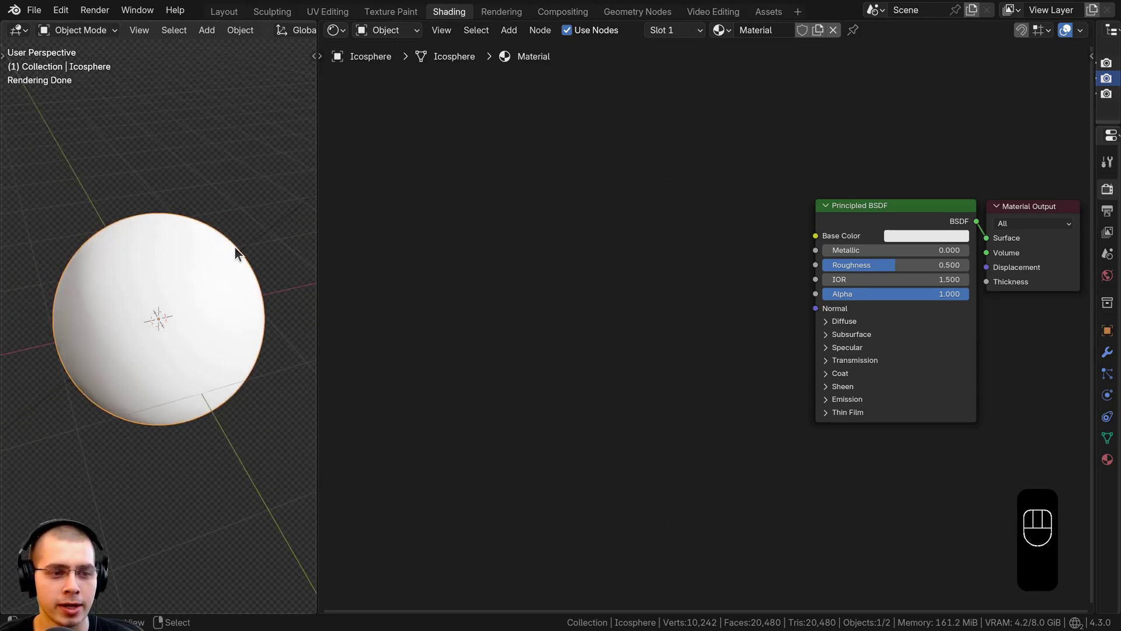
{"action": "left_click", "coordinate": [250, 257]}
{"action": "scroll", "coordinate": [251, 247], "scroll_direction": "down", "scroll_amount": 1}
{"action": "left_click", "coordinate": [255, 238]}
{"action": "key", "text": "g"}
{"action": "right_click", "coordinate": [244, 303]}
{"action": "scroll", "coordinate": [244, 303], "scroll_direction": "up", "scroll_amount": 5}
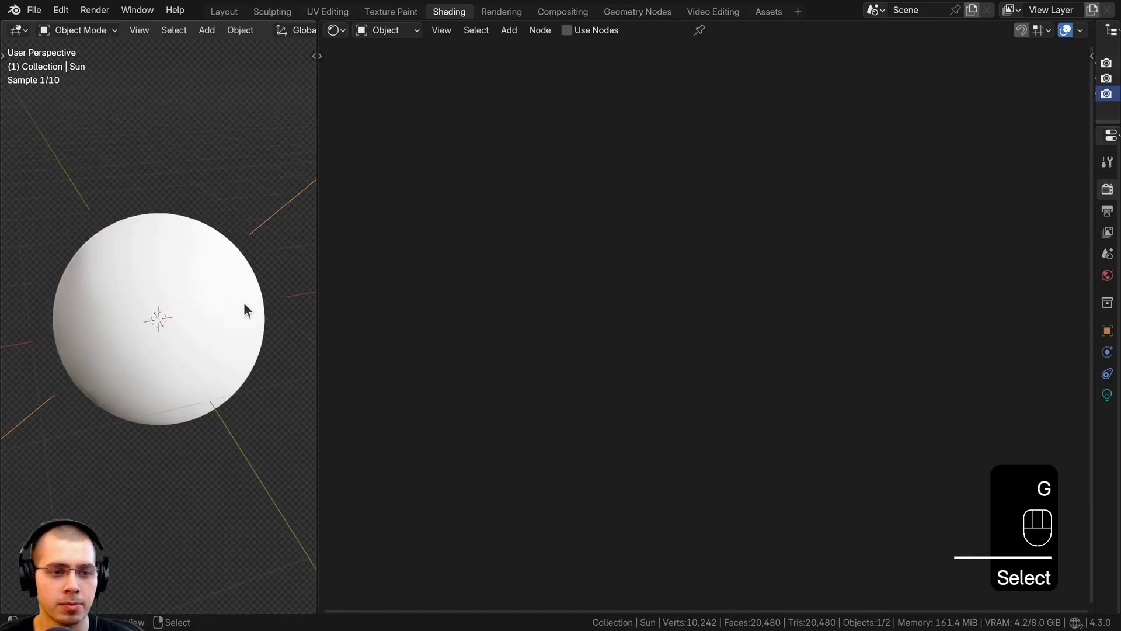
Step: Add a Magic Texture node to the icosphere's material and link its Color to the Principled BSDF's Base Color
{"action": "left_click", "coordinate": [222, 278]}
{"action": "scroll", "coordinate": [222, 278], "scroll_direction": "down", "scroll_amount": 3}
{"action": "scroll", "coordinate": [584, 245], "scroll_direction": "up", "scroll_amount": 1}
{"action": "key", "text": "shift+a"}
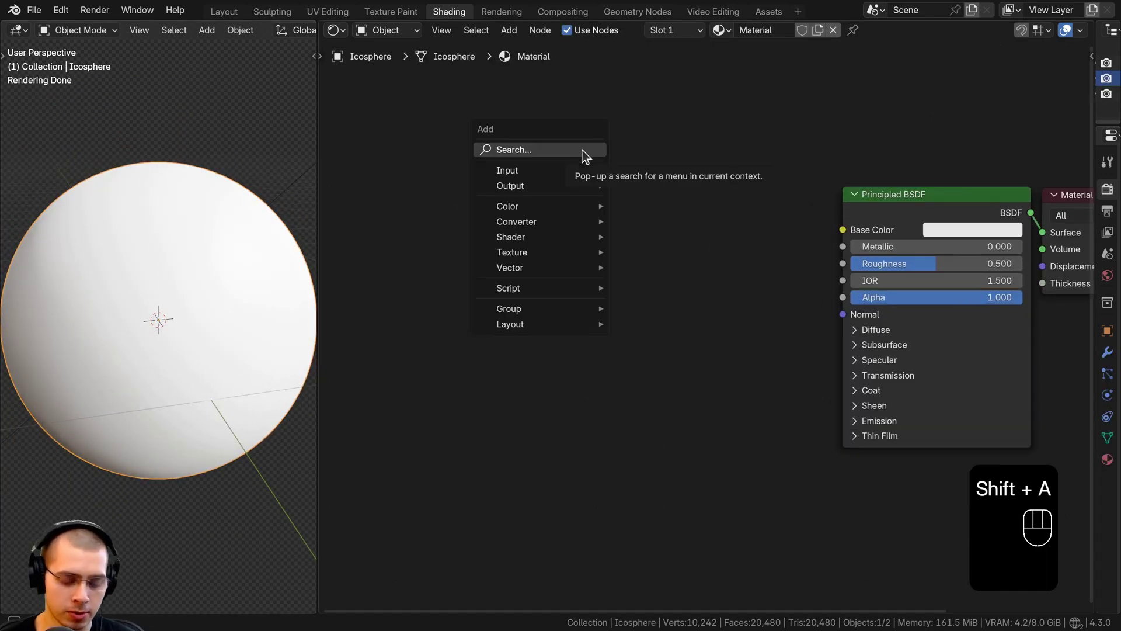
{"action": "left_click", "coordinate": [584, 153]}
{"action": "type", "text": "mag"}
{"action": "left_click", "coordinate": [633, 177]}
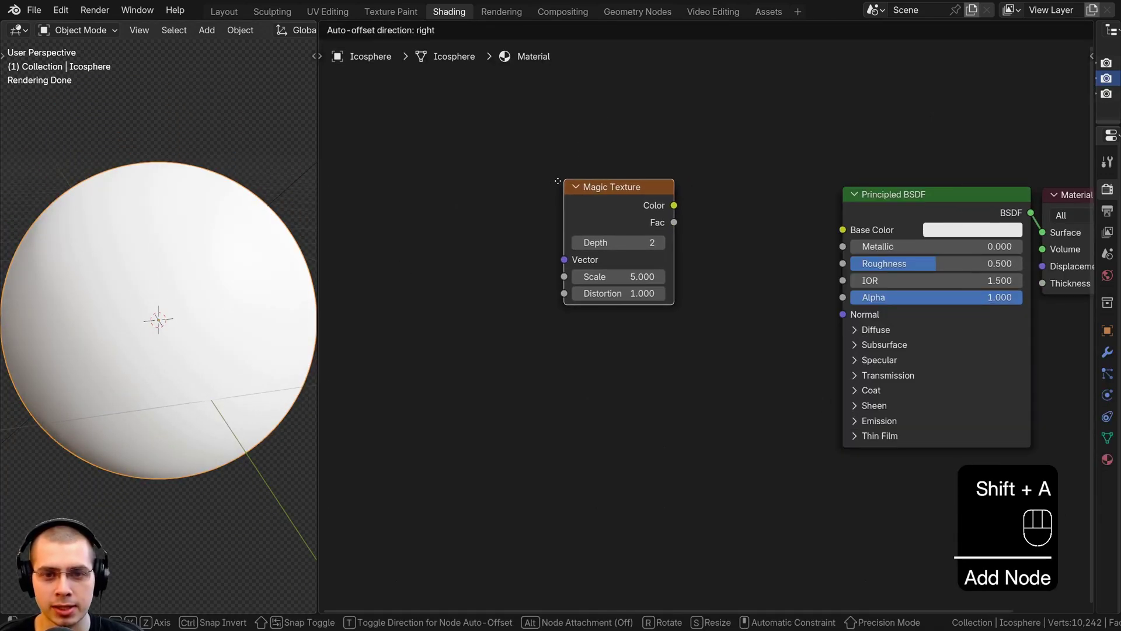
{"action": "left_click", "coordinate": [549, 213]}
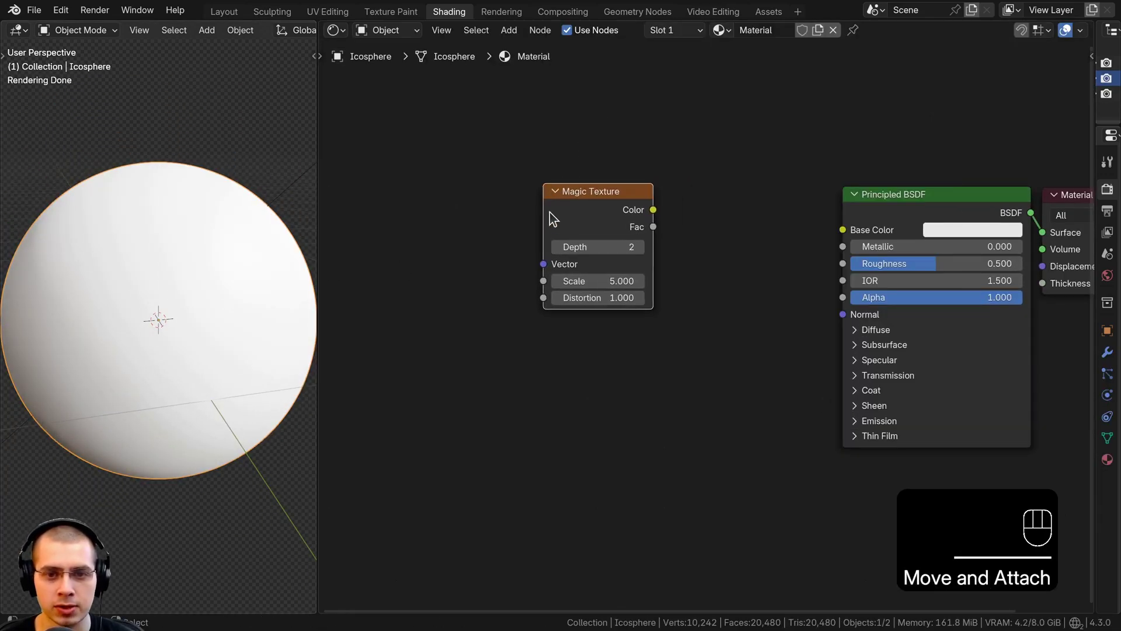
{"action": "left_click", "coordinate": [602, 204], "text": "ctrl+shift"}
{"action": "middle_click_drag", "start_coordinate": [146, 305], "coordinate": [180, 313]}
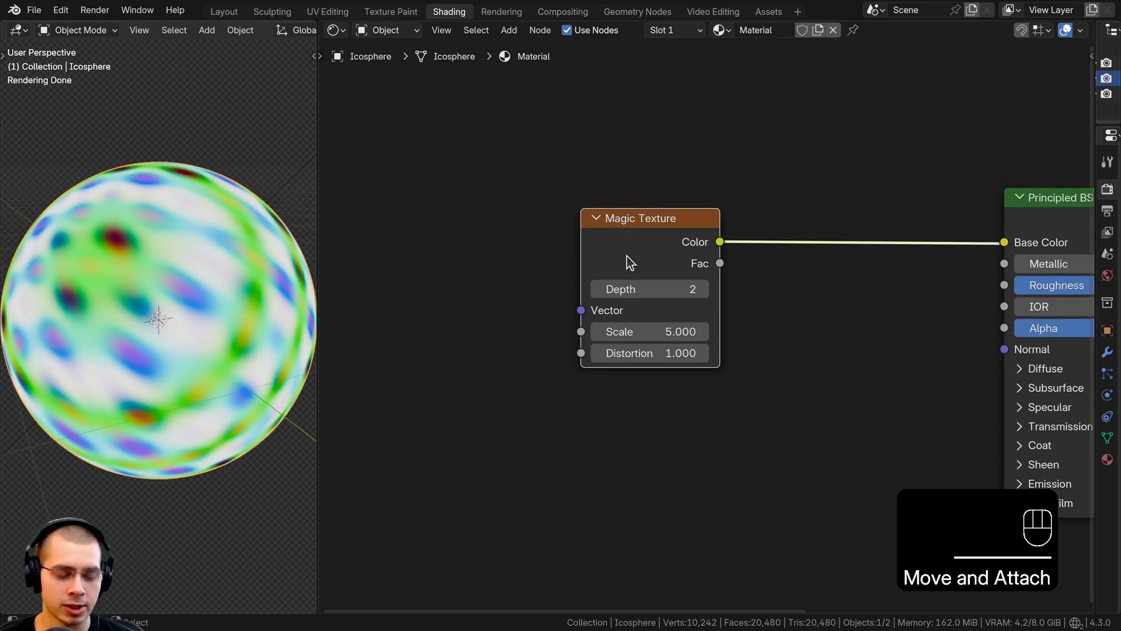
Step: Add Texture Coordinate and Mapping nodes for the Magic Texture and feed the Mapping vector from Object coordinates
{"action": "key", "text": "ctrl+t"}
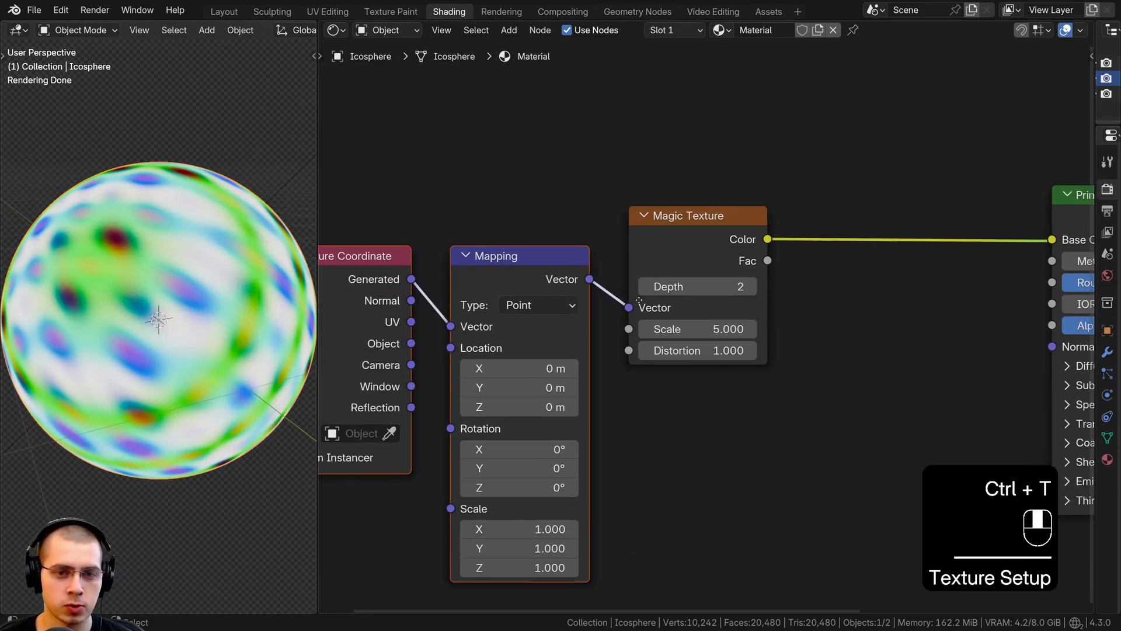
{"action": "key", "text": "a"}
{"action": "left_click_drag", "start_coordinate": [477, 257], "coordinate": [468, 248]}
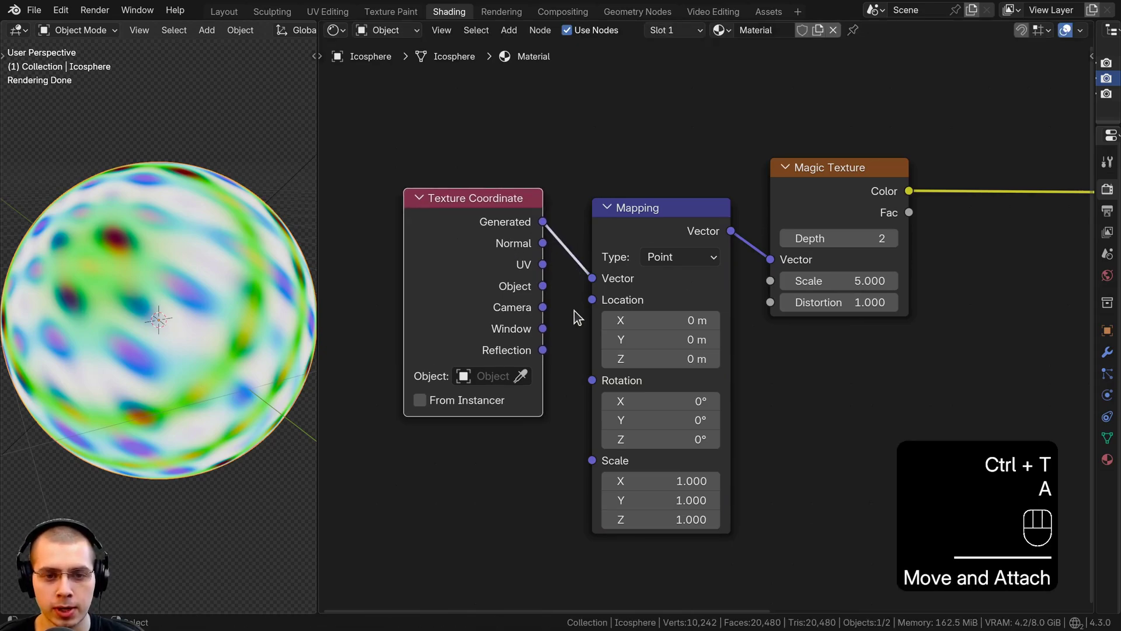
{"action": "left_click_drag", "start_coordinate": [543, 285], "coordinate": [591, 278]}
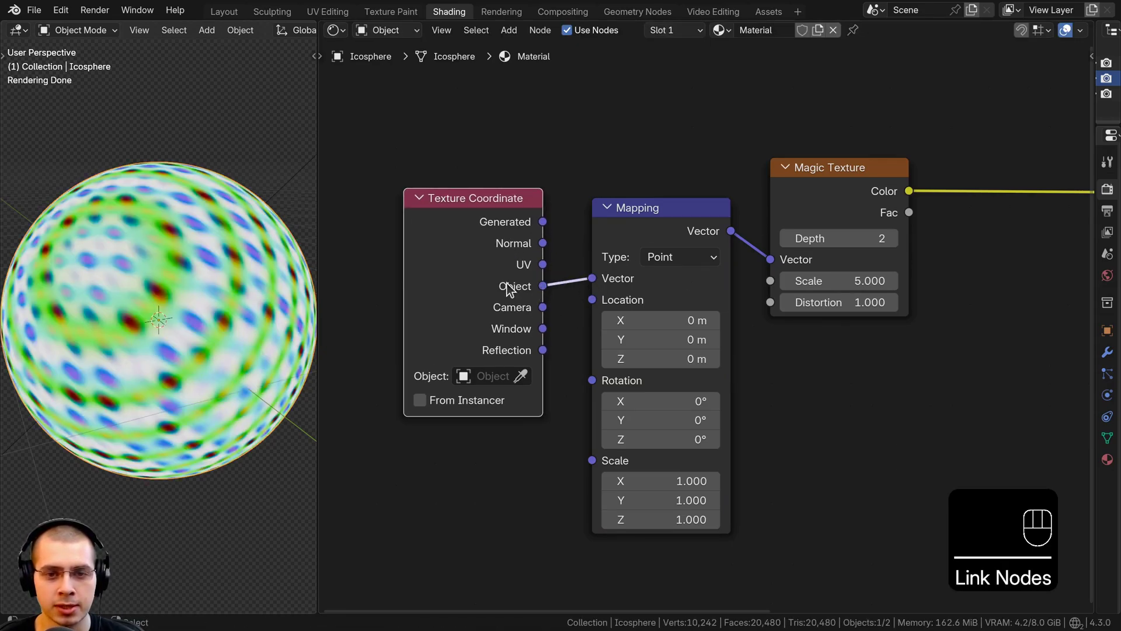
Step: Space out the nodes by moving the Texture Coordinate and Mapping pair away from the Magic Texture
{"action": "left_click_drag", "start_coordinate": [513, 288], "coordinate": [547, 297]}
{"action": "left_click_drag", "start_coordinate": [523, 135], "coordinate": [745, 275]}
{"action": "key", "text": "g"}
{"action": "left_click", "coordinate": [593, 208]}
{"action": "scroll", "coordinate": [107, 240], "scroll_direction": "down", "scroll_amount": 3}
{"action": "middle_click_drag", "start_coordinate": [107, 240], "coordinate": [60, 367]}
{"action": "scroll", "coordinate": [227, 293], "scroll_direction": "up", "scroll_amount": 4}
{"action": "scroll", "coordinate": [227, 293], "scroll_direction": "down", "scroll_amount": 1}
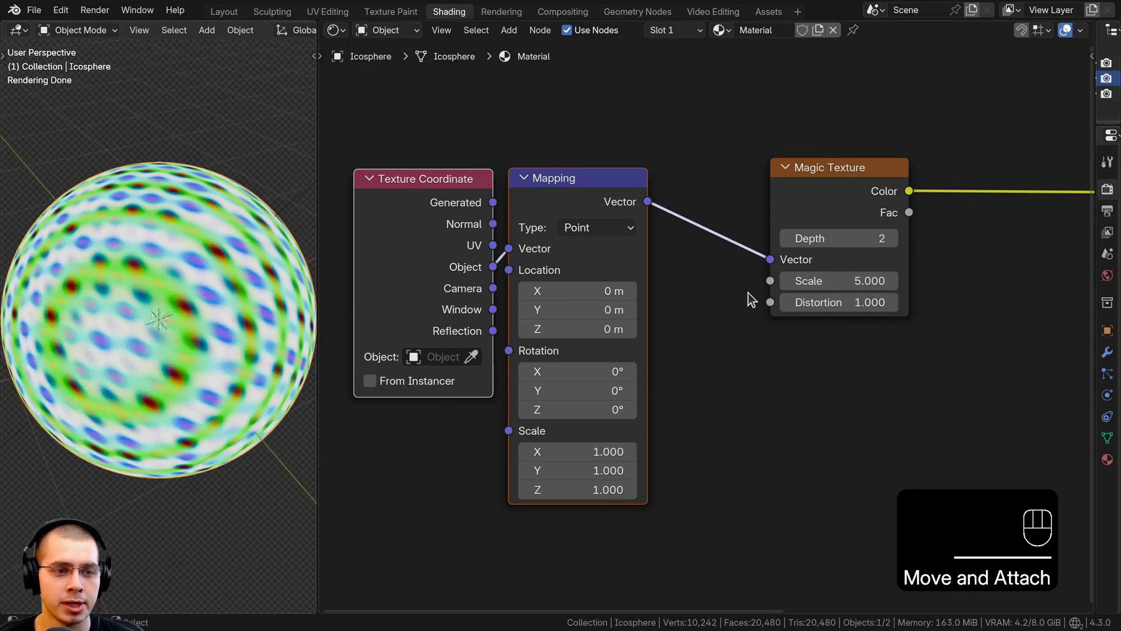
{"action": "scroll", "coordinate": [748, 292], "scroll_direction": "down", "scroll_amount": 2}
{"action": "middle_click_drag", "start_coordinate": [799, 243], "coordinate": [707, 278]}
{"action": "left_click_drag", "start_coordinate": [709, 261], "coordinate": [671, 270]}
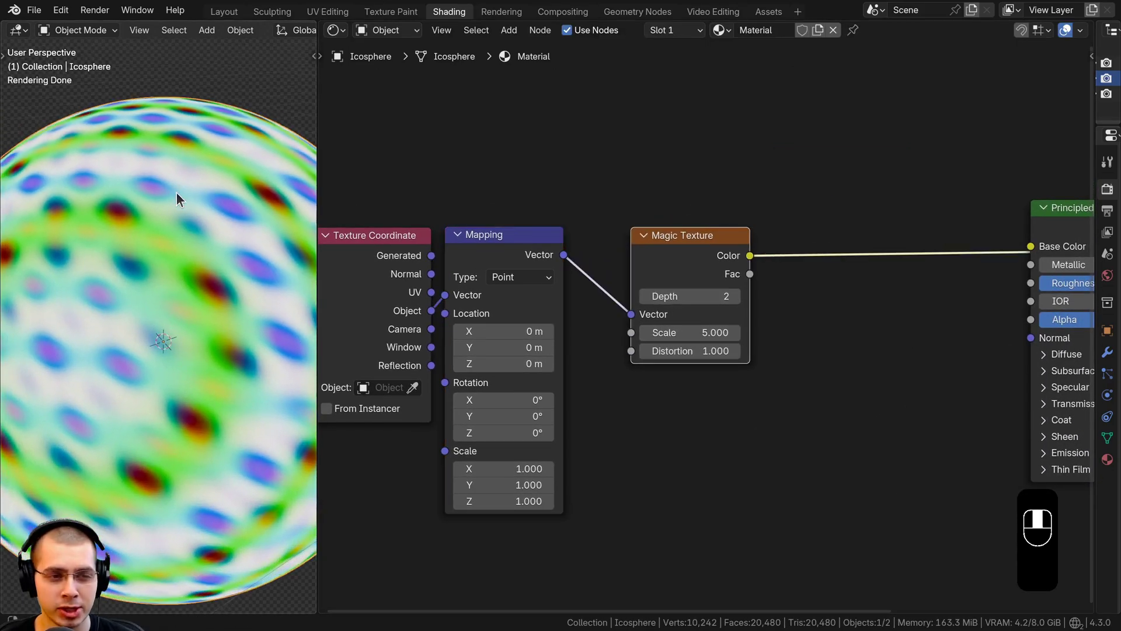
Step: Set the Magic Texture's Depth to 5, comparing it with a Depth of 4
{"action": "scroll", "coordinate": [713, 333], "scroll_direction": "up", "scroll_amount": 1}
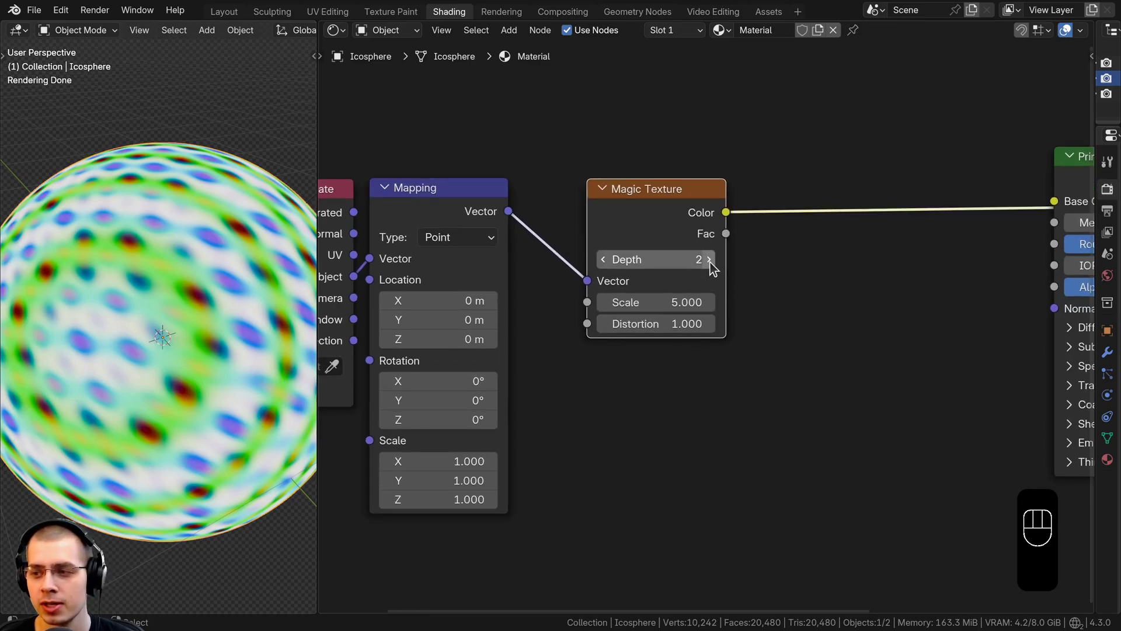
{"action": "left_click", "coordinate": [710, 260]}
{"action": "left_click", "coordinate": [709, 260]}
{"action": "left_click", "coordinate": [710, 259]}
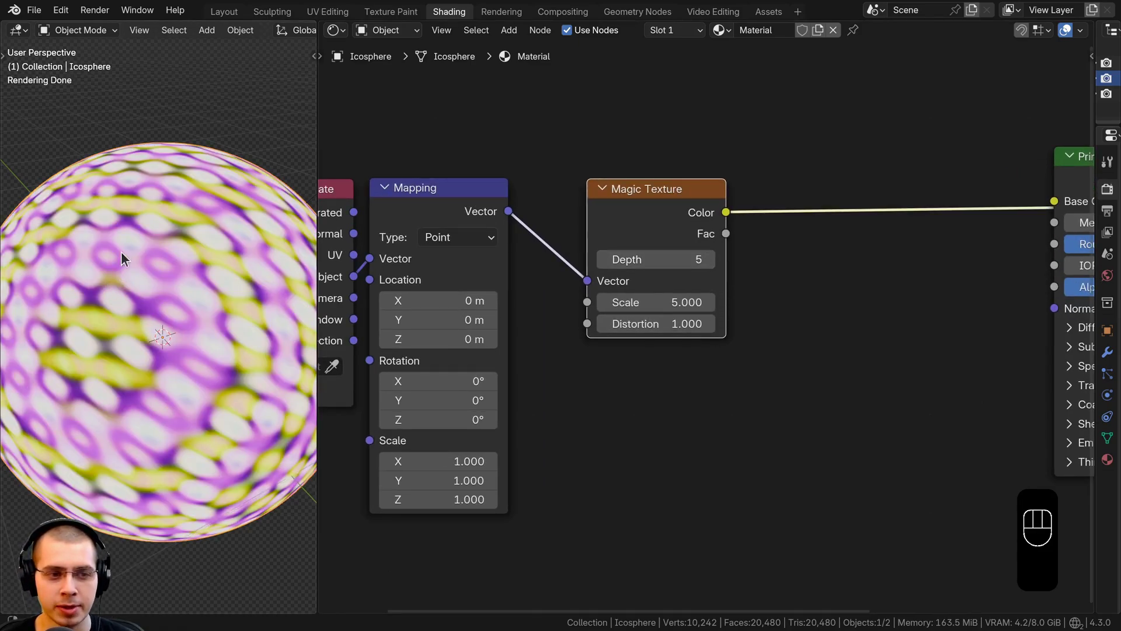
{"action": "left_click", "coordinate": [603, 259]}
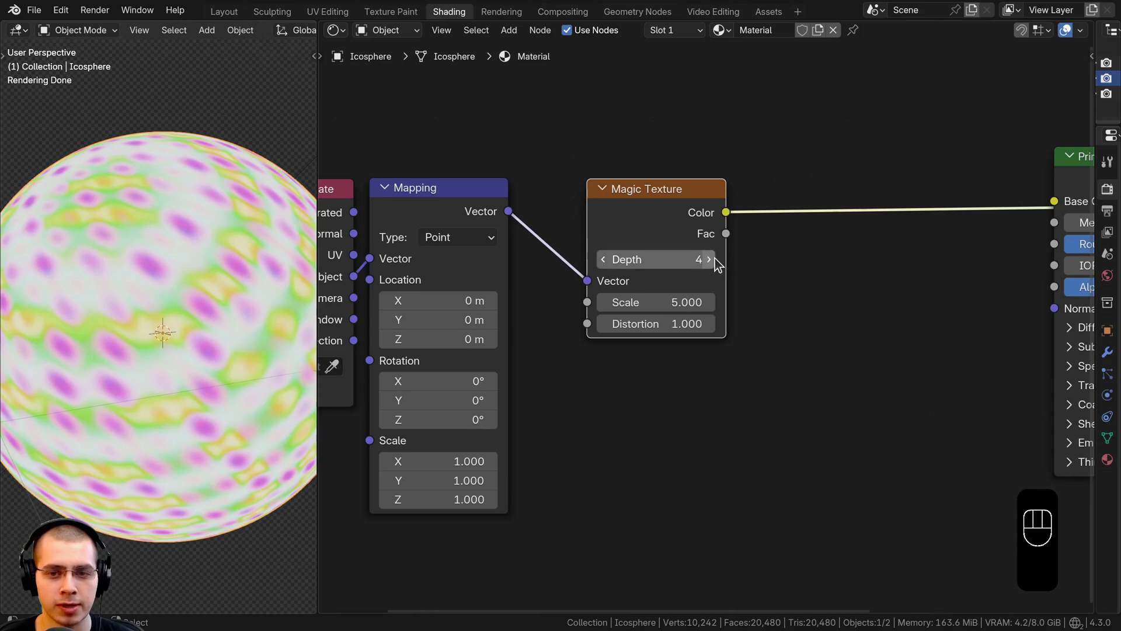
{"action": "left_click", "coordinate": [710, 260]}
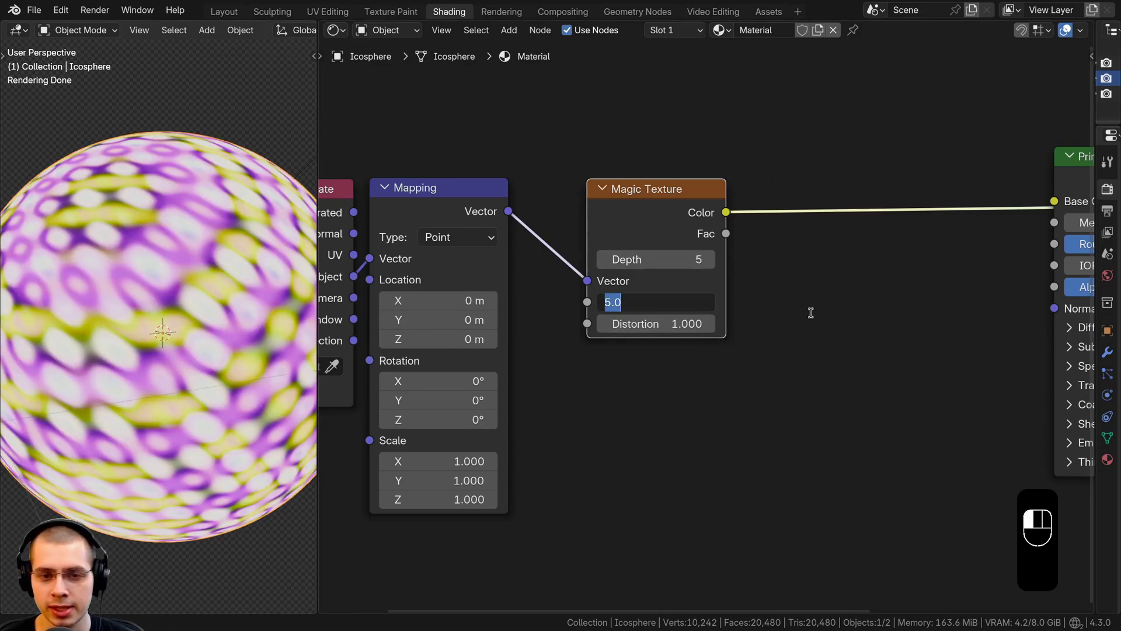
Step: Set both the Scale and the Distortion of the Magic Texture to 3
{"action": "type", "text": "3"}
{"action": "key", "text": "Return"}
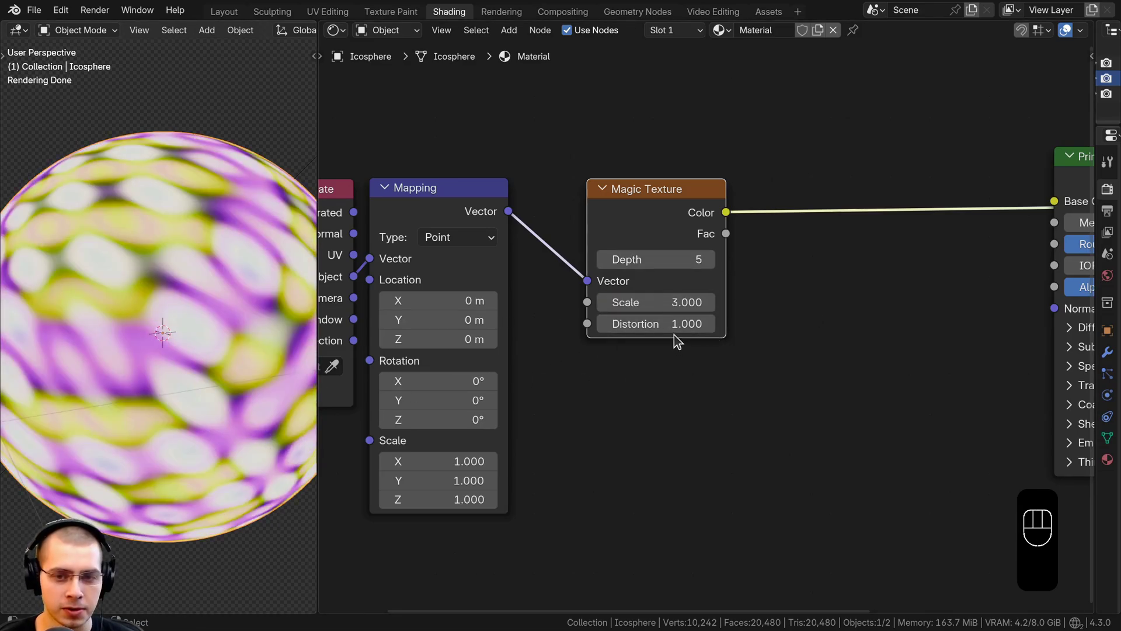
{"action": "key", "text": "Return"}
{"action": "middle_click_drag", "start_coordinate": [201, 342], "coordinate": [176, 344]}
{"action": "scroll", "coordinate": [718, 333], "scroll_direction": "up", "scroll_amount": 3}
{"action": "mouse_move", "coordinate": [660, 320]}
{"action": "left_mouse_down", "text": "shift"}
{"action": "mouse_move", "coordinate": [686, 321]}
{"action": "mouse_move", "coordinate": [610, 324]}
{"action": "mouse_move", "coordinate": [677, 323]}
{"action": "mouse_move", "coordinate": [648, 324]}
{"action": "left_mouse_up", "text": "shift"}
{"action": "scroll", "coordinate": [185, 281], "scroll_direction": "up", "scroll_amount": 3}
{"action": "scroll", "coordinate": [185, 281], "scroll_direction": "down", "scroll_amount": 1}
{"action": "middle_click_drag", "start_coordinate": [185, 282], "coordinate": [216, 311]}
{"action": "scroll", "coordinate": [573, 334], "scroll_direction": "down", "scroll_amount": 3}
{"action": "middle_click_drag", "start_coordinate": [656, 233], "coordinate": [595, 285]}
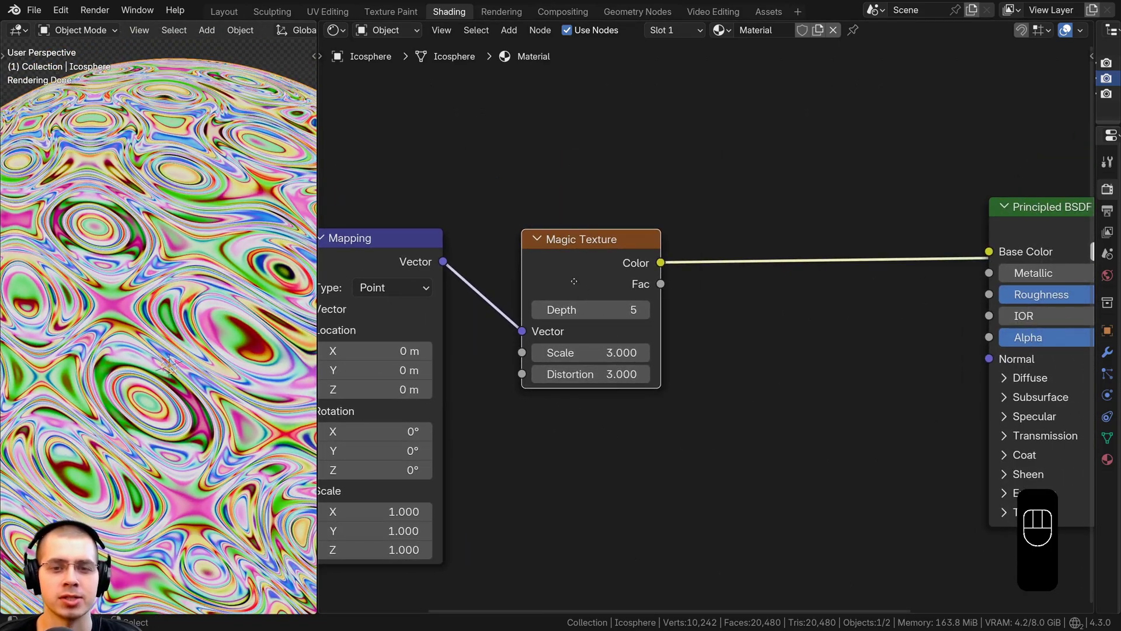
Step: Shift the Magic Texture node back and insert a Color Ramp between it and the Principled BSDF's Base Color
{"action": "left_click_drag", "start_coordinate": [601, 255], "coordinate": [573, 261]}
{"action": "middle_click_drag", "start_coordinate": [677, 162], "coordinate": [651, 162]}
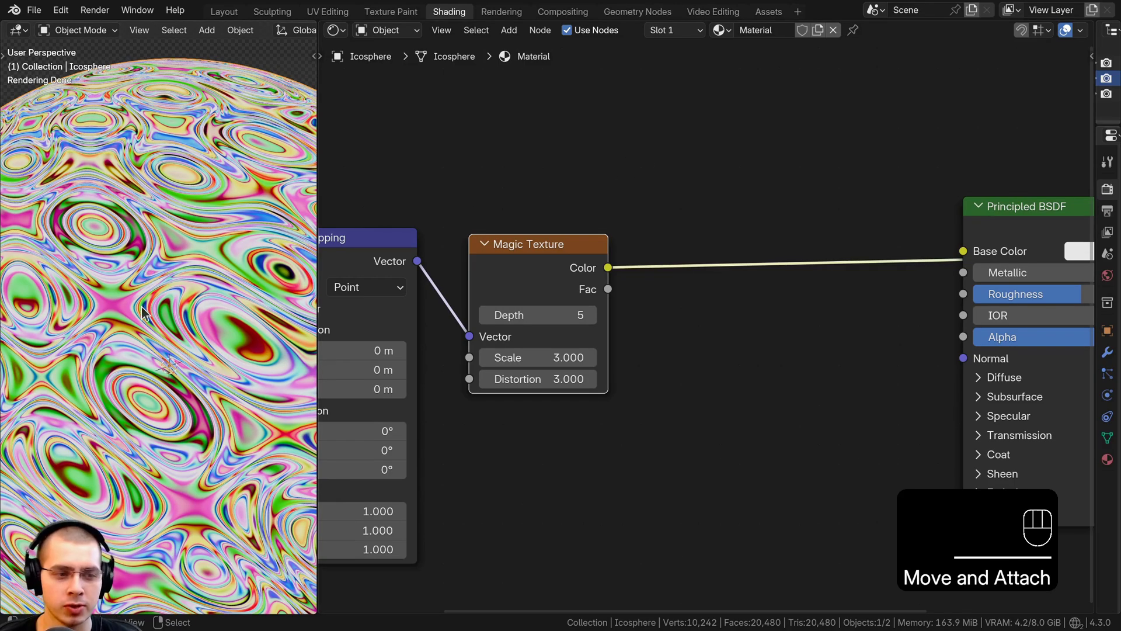
{"action": "scroll", "coordinate": [495, 284], "scroll_direction": "down", "scroll_amount": 1, "text": "shift"}
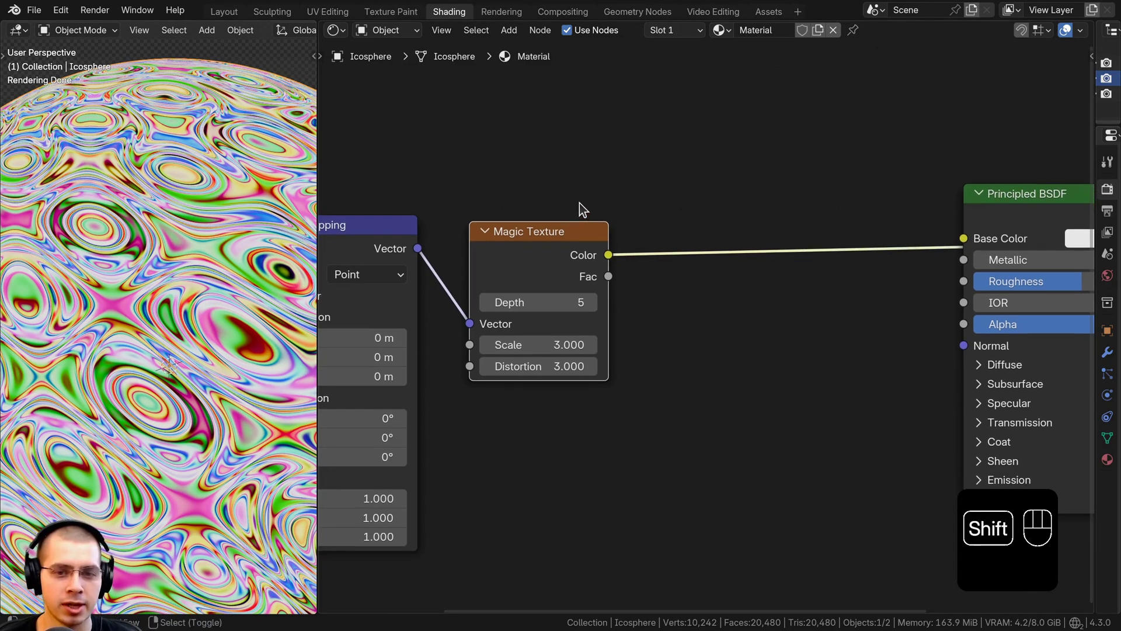
{"action": "key", "text": "shift+a"}
{"action": "type", "text": "col"}
{"action": "key", "text": "Down"}
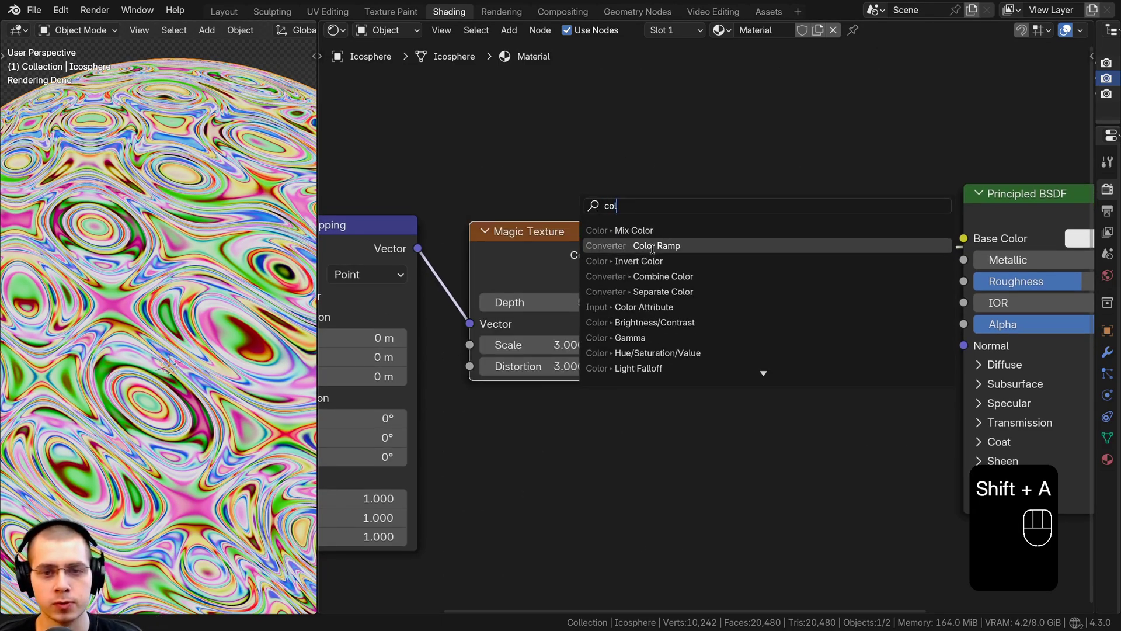
{"action": "key", "text": "Return"}
{"action": "left_click", "coordinate": [654, 222]}
{"action": "scroll", "coordinate": [837, 337], "scroll_direction": "up", "scroll_amount": 2}
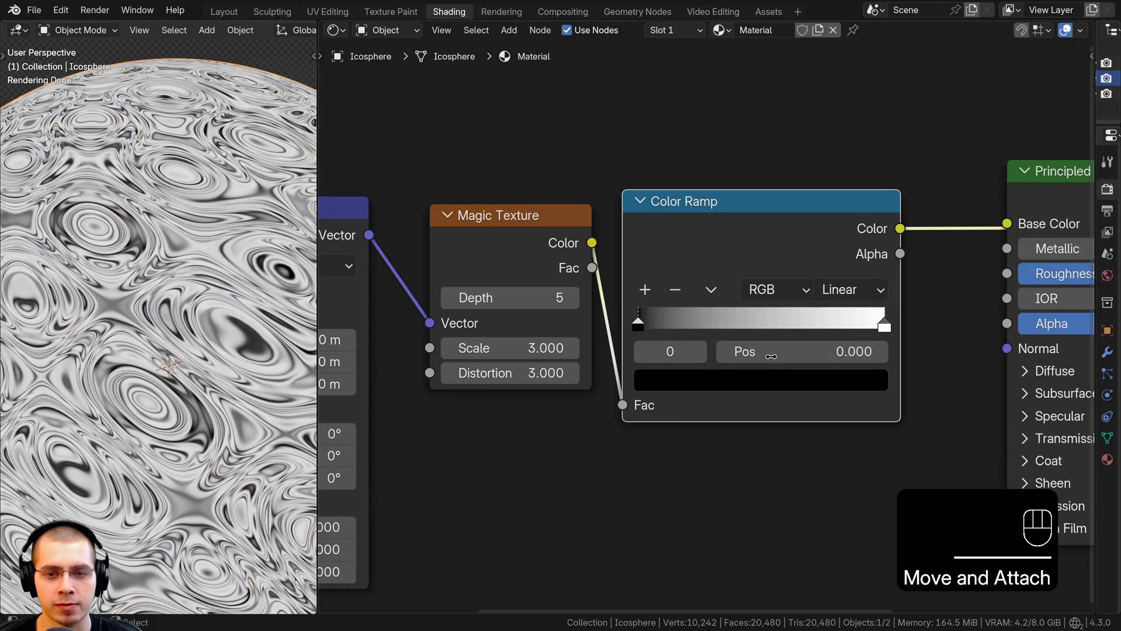
Step: Move the Color Ramp's white stop to position 0.050 to reduce the pattern to thin dark scratches
{"action": "left_click_drag", "start_coordinate": [900, 323], "coordinate": [639, 322]}
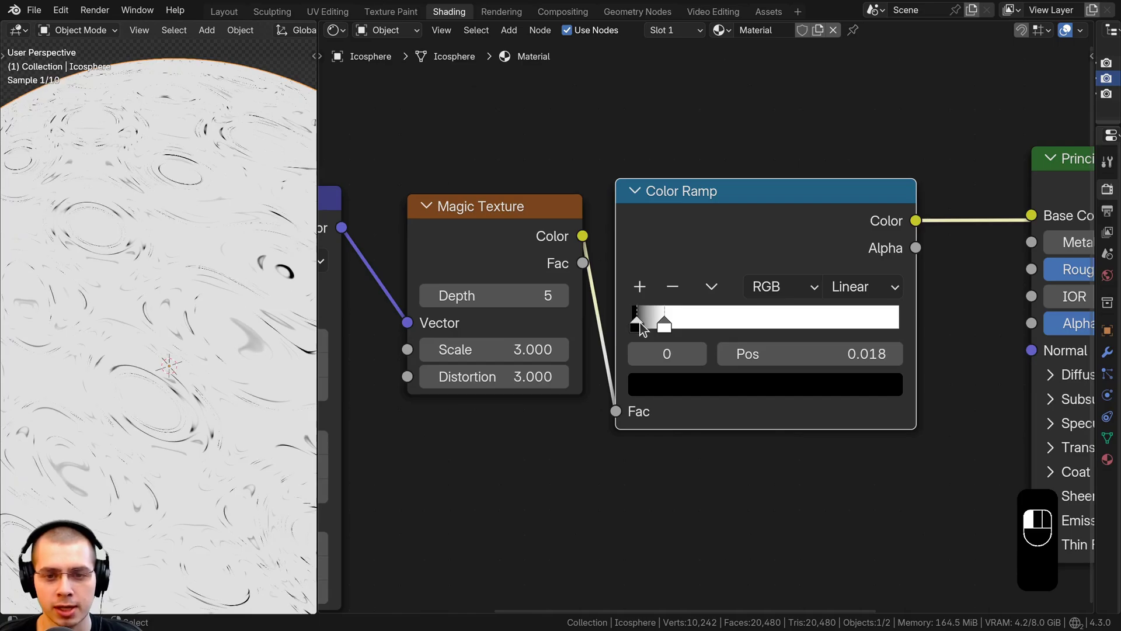
{"action": "left_click", "coordinate": [662, 326]}
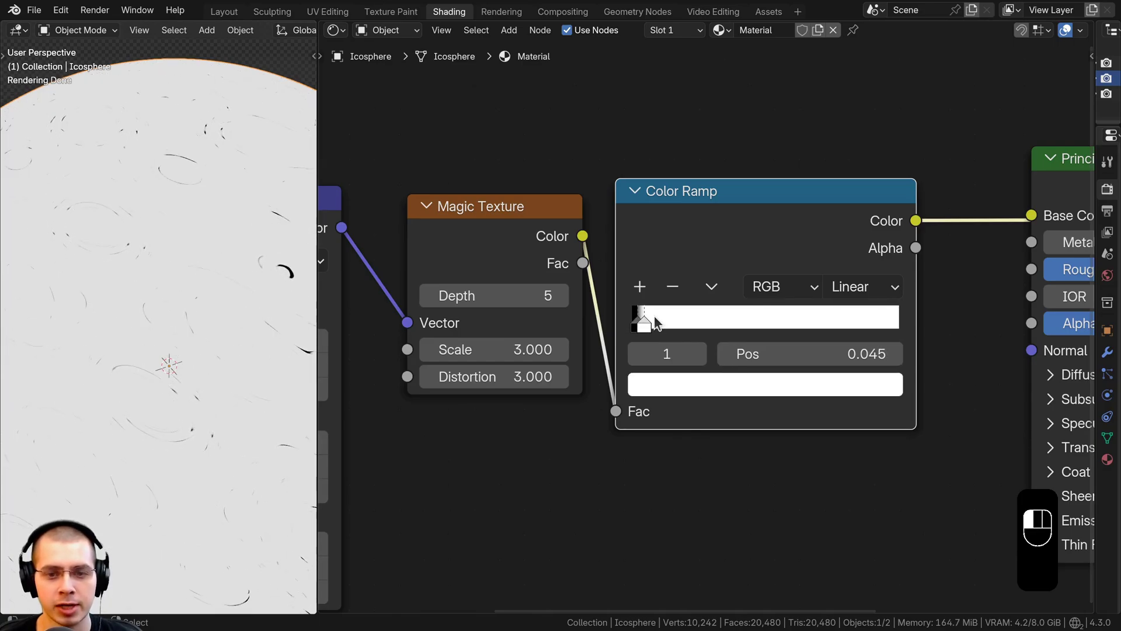
{"action": "scroll", "coordinate": [226, 323], "scroll_direction": "down", "scroll_amount": 4}
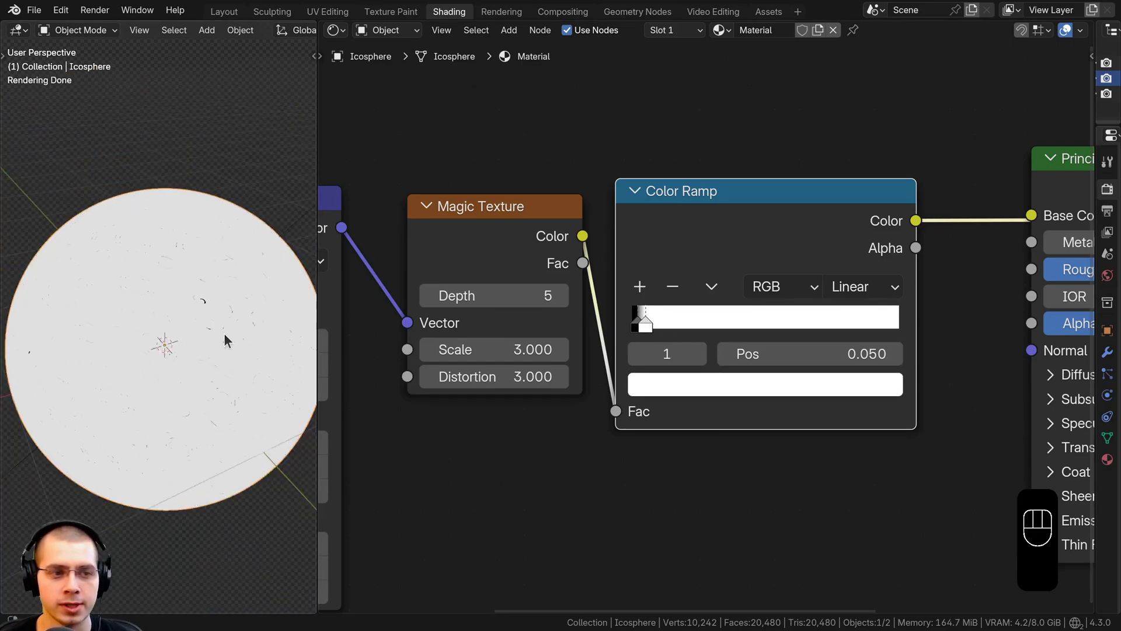
{"action": "scroll", "coordinate": [226, 338], "scroll_direction": "up", "scroll_amount": 6}
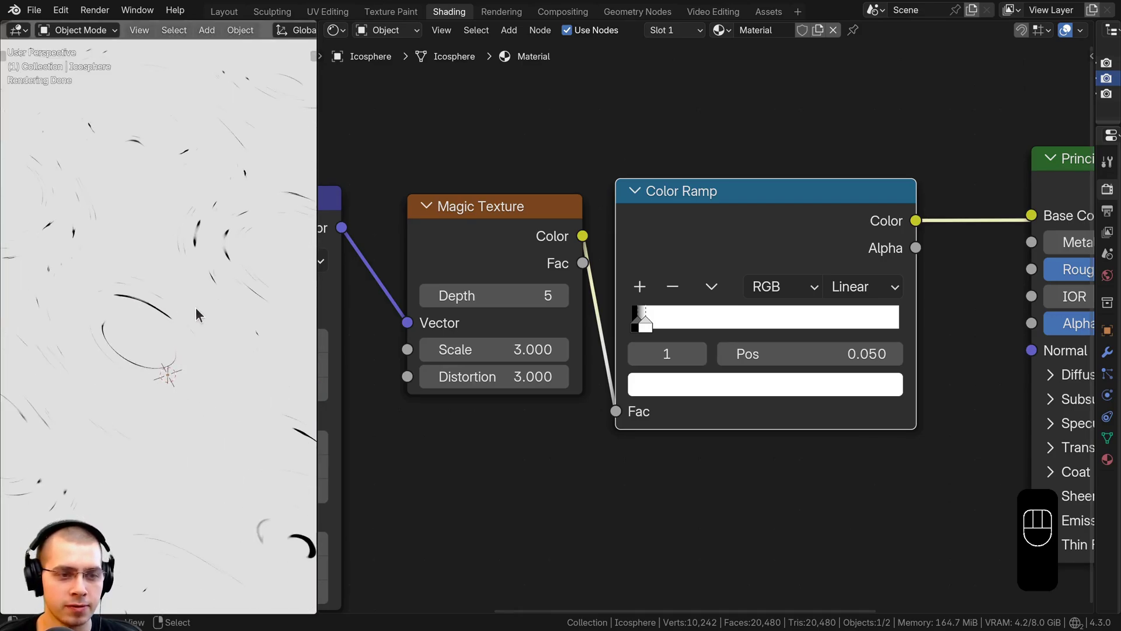
{"action": "scroll", "coordinate": [192, 327], "scroll_direction": "down", "scroll_amount": 3}
{"action": "scroll", "coordinate": [622, 374], "scroll_direction": "down", "scroll_amount": 2}
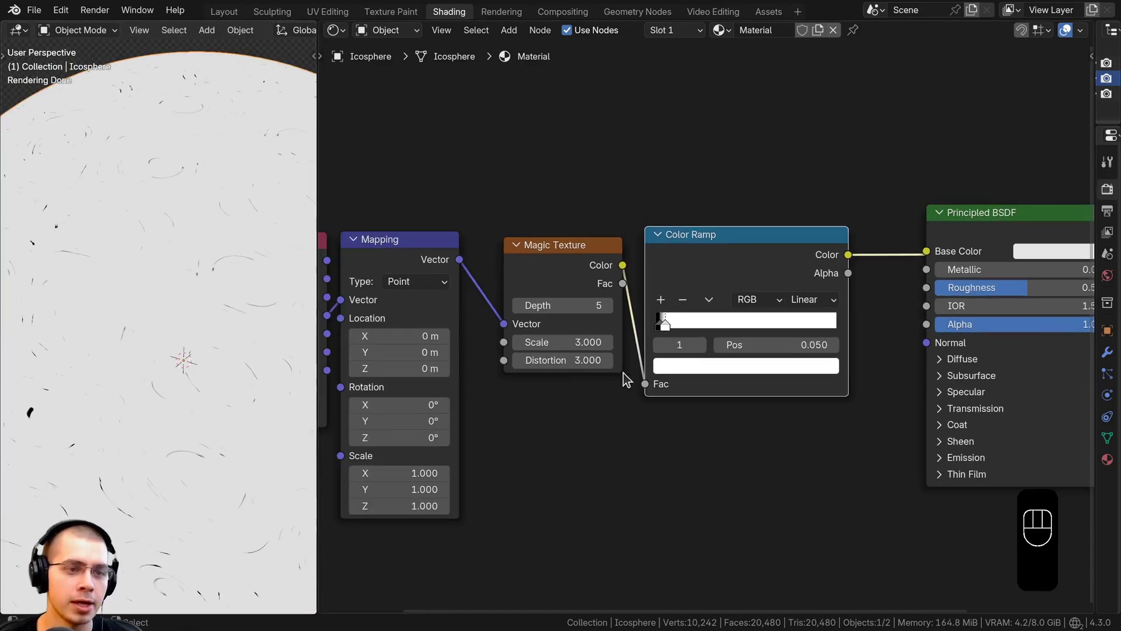
Step: Move the Texture Coordinate and Mapping nodes farther from the Magic Texture to make room between them
{"action": "left_click_drag", "start_coordinate": [652, 267], "coordinate": [655, 267]}
{"action": "mouse_move", "coordinate": [159, 315]}
{"action": "middle_mouse_down", "text": "ctrl"}
{"action": "mouse_move", "coordinate": [159, 280]}
{"action": "mouse_move", "coordinate": [170, 290]}
{"action": "mouse_move", "coordinate": [193, 280]}
{"action": "mouse_move", "coordinate": [142, 302]}
{"action": "middle_mouse_up", "text": "ctrl"}
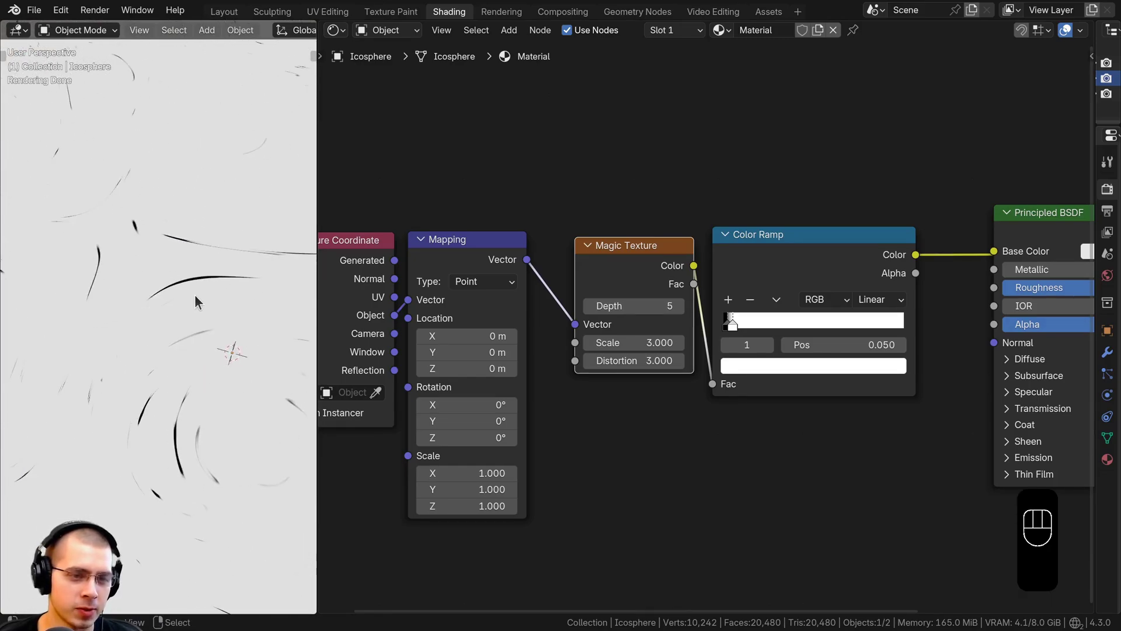
{"action": "scroll", "coordinate": [394, 300], "scroll_direction": "down", "scroll_amount": 3}
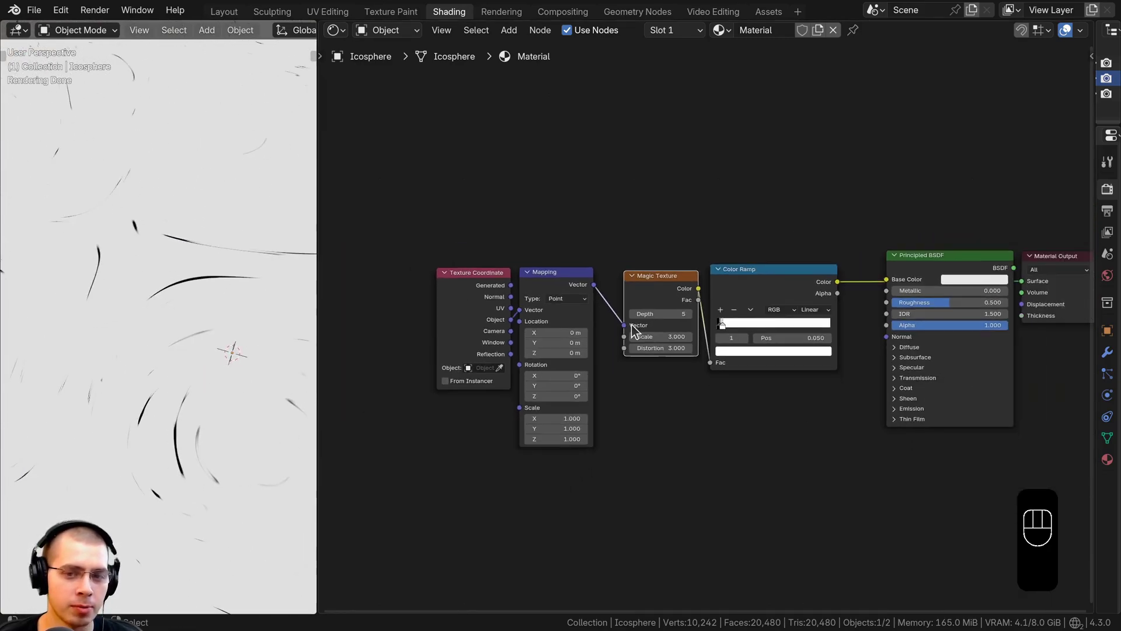
{"action": "left_click_drag", "start_coordinate": [497, 188], "coordinate": [624, 290]}
{"action": "key", "text": "g"}
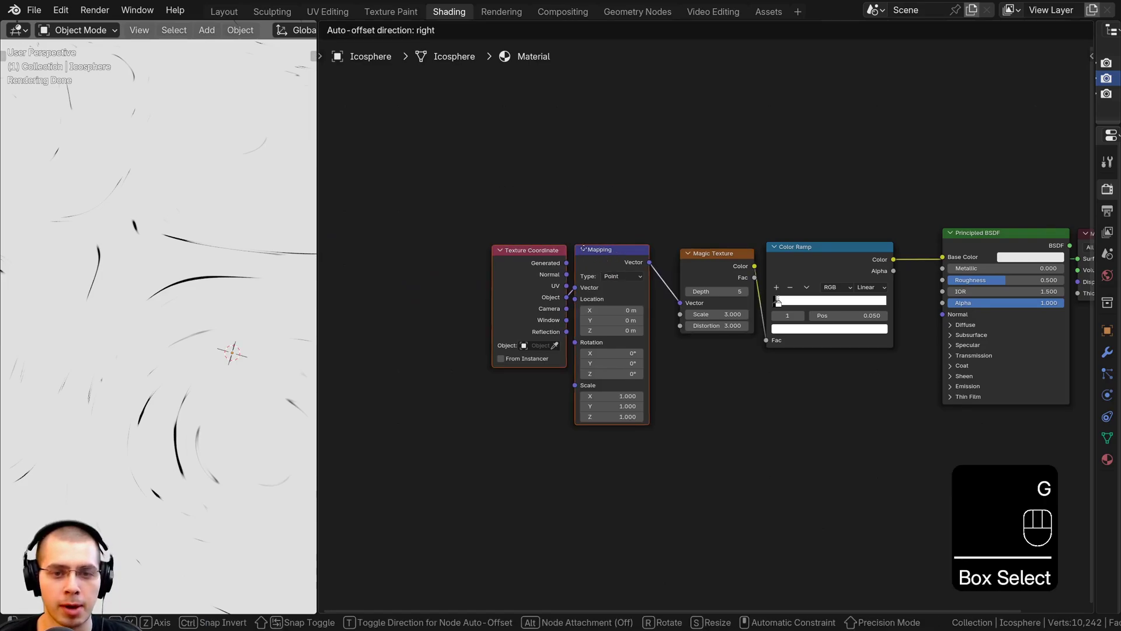
{"action": "left_click", "coordinate": [386, 239]}
Step: Insert a Noise Texture node on the link between the Mapping node and the Magic Texture
{"action": "key", "text": "shift+a"}
{"action": "type", "text": "nois"}
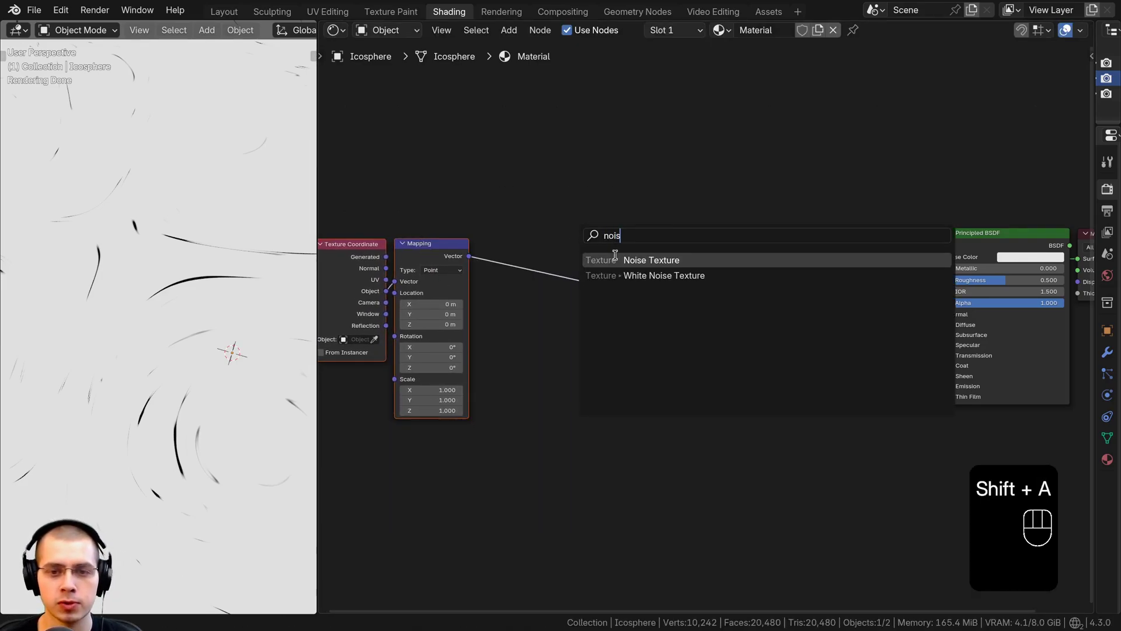
{"action": "left_click", "coordinate": [615, 259]}
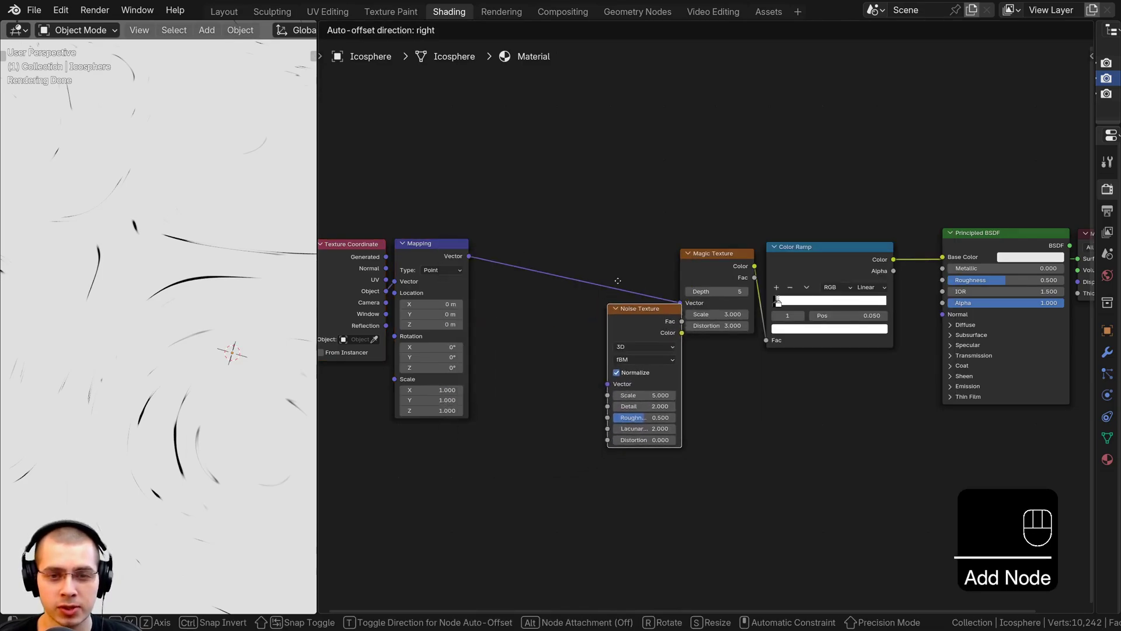
{"action": "left_click", "coordinate": [513, 239]}
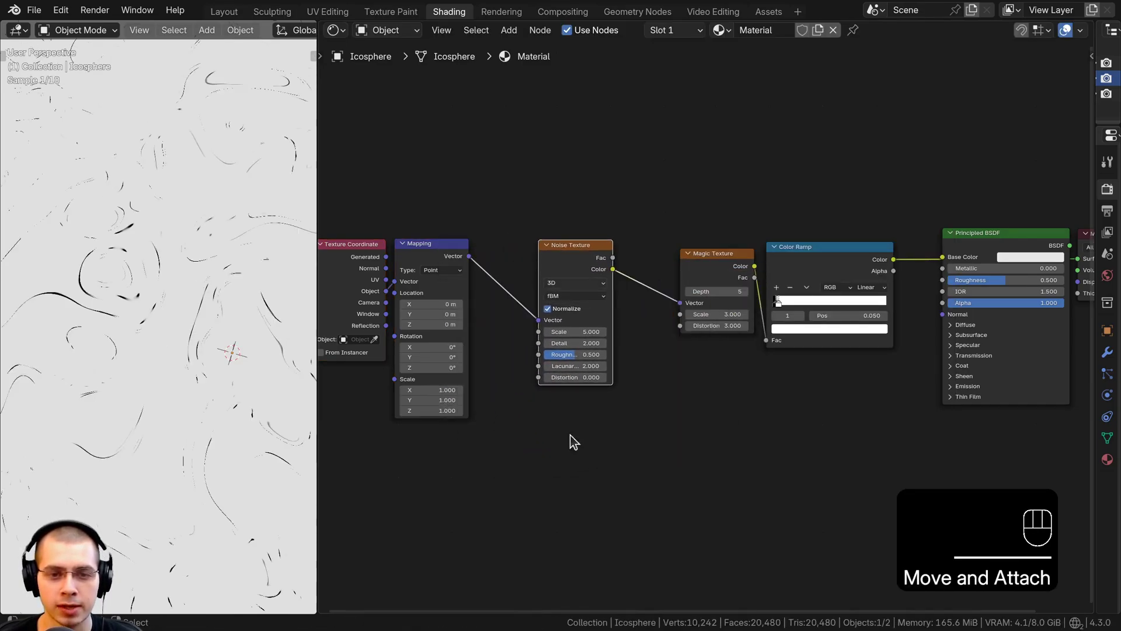
Step: Set the Noise Texture's Scale to 2 and its Detail to 10
{"action": "scroll", "coordinate": [510, 273], "scroll_direction": "up", "scroll_amount": 2}
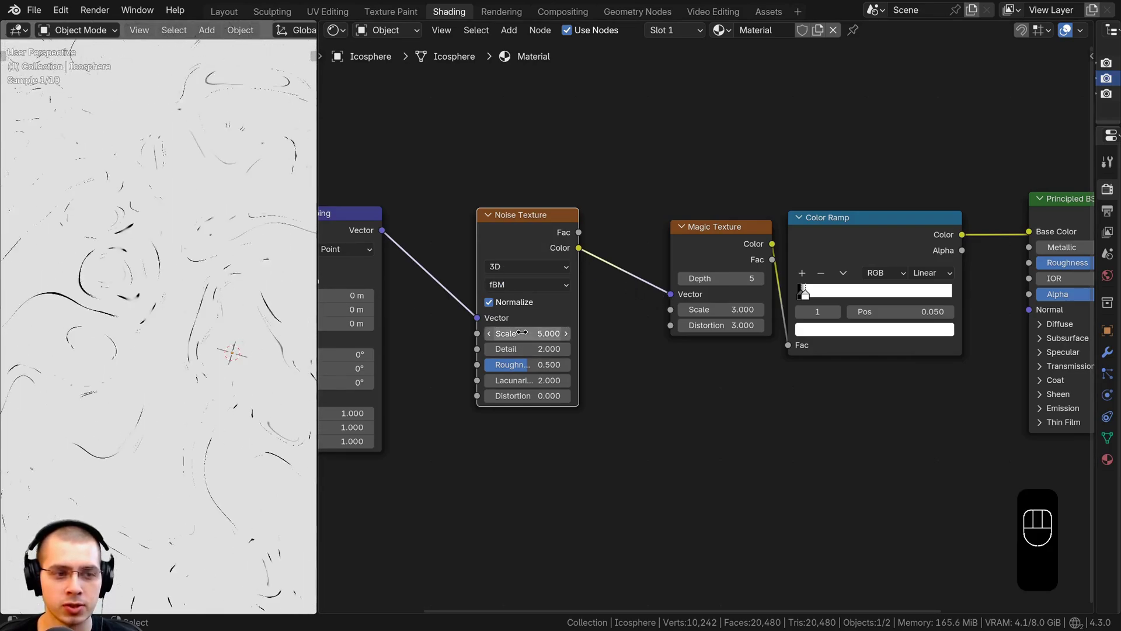
{"action": "scroll", "coordinate": [195, 297], "scroll_direction": "down", "scroll_amount": 3}
{"action": "scroll", "coordinate": [195, 298], "scroll_direction": "up", "scroll_amount": 7}
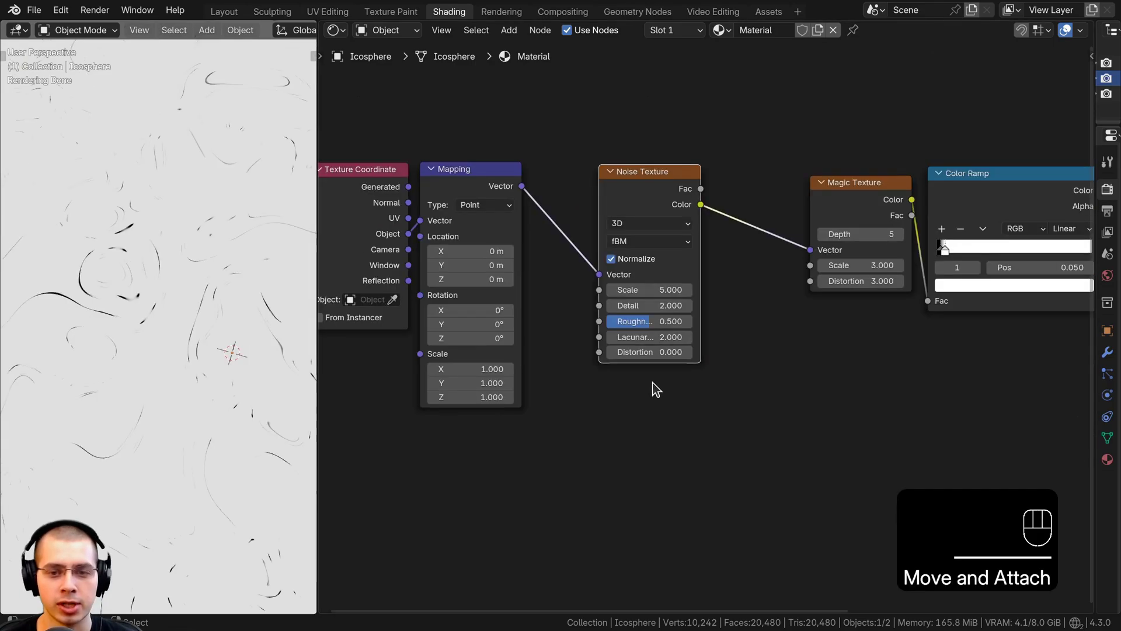
{"action": "scroll", "coordinate": [653, 382], "scroll_direction": "up", "scroll_amount": 2}
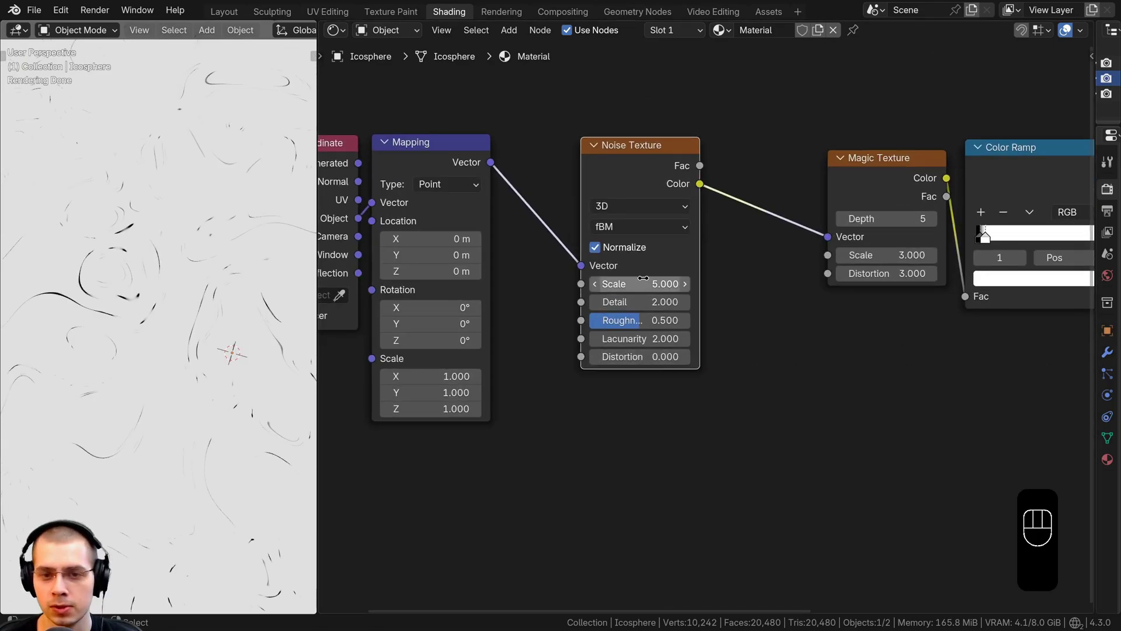
{"action": "type", "text": "2"}
{"action": "key", "text": "Return"}
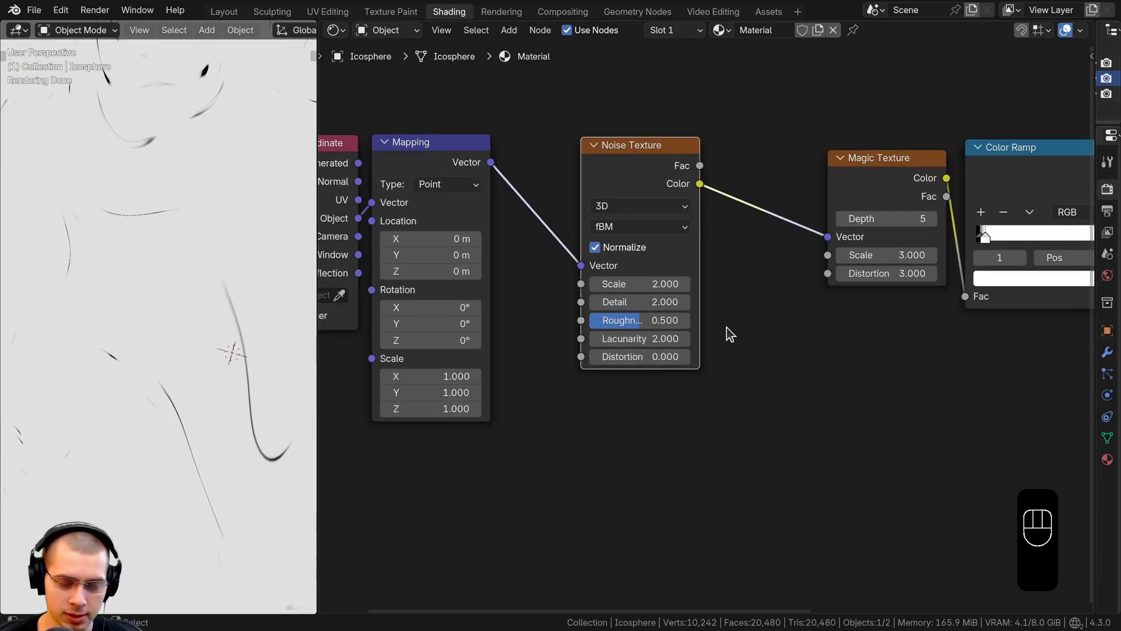
{"action": "left_click", "coordinate": [632, 302]}
{"action": "type", "text": "1"}
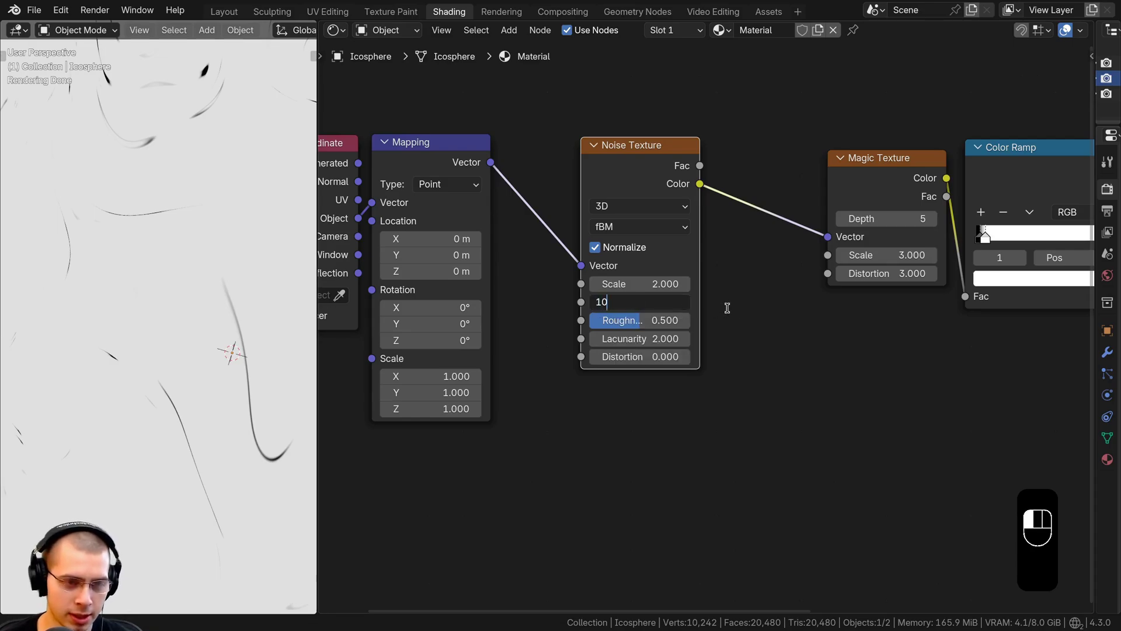
{"action": "type", "text": "0"}
{"action": "key", "text": "Return"}
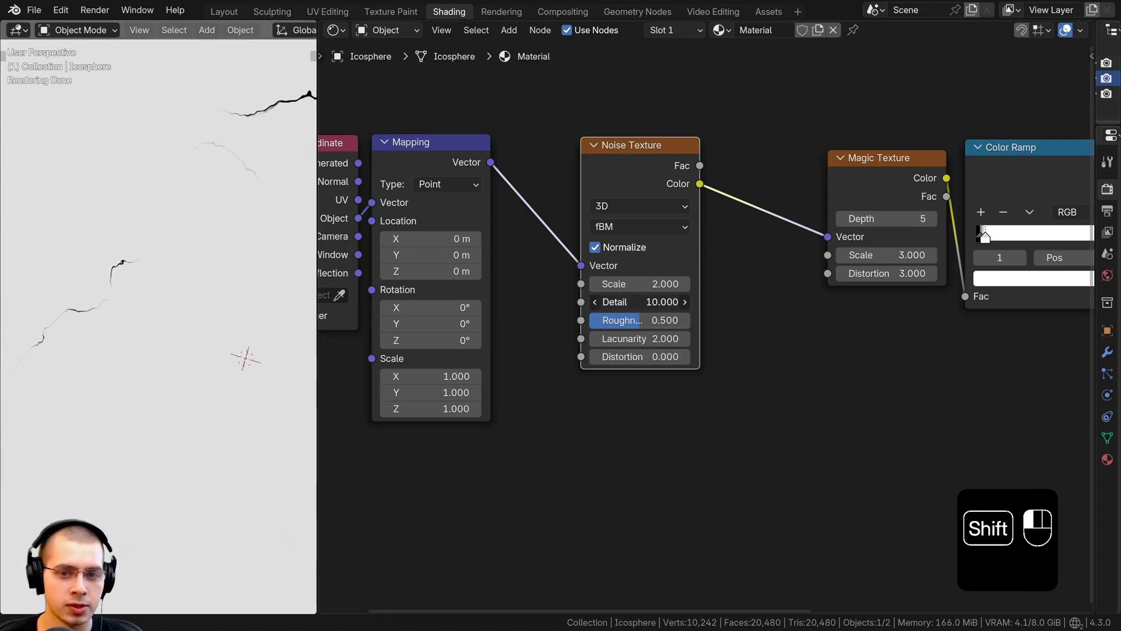
{"action": "left_click_drag", "start_coordinate": [639, 302], "coordinate": [635, 302], "text": "shift"}
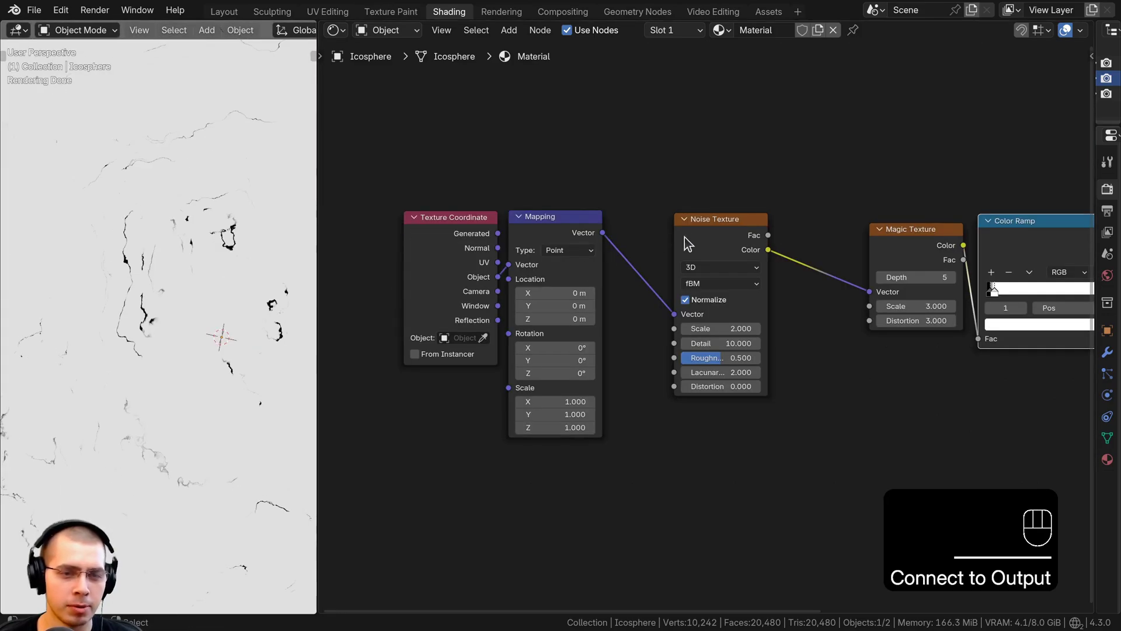
Step: Move the Noise Texture next to the Mapping node and insert a Mix Color node between it and the Magic Texture
{"action": "left_click_drag", "start_coordinate": [686, 242], "coordinate": [616, 289]}
{"action": "middle_click_drag", "start_coordinate": [642, 298], "coordinate": [612, 304]}
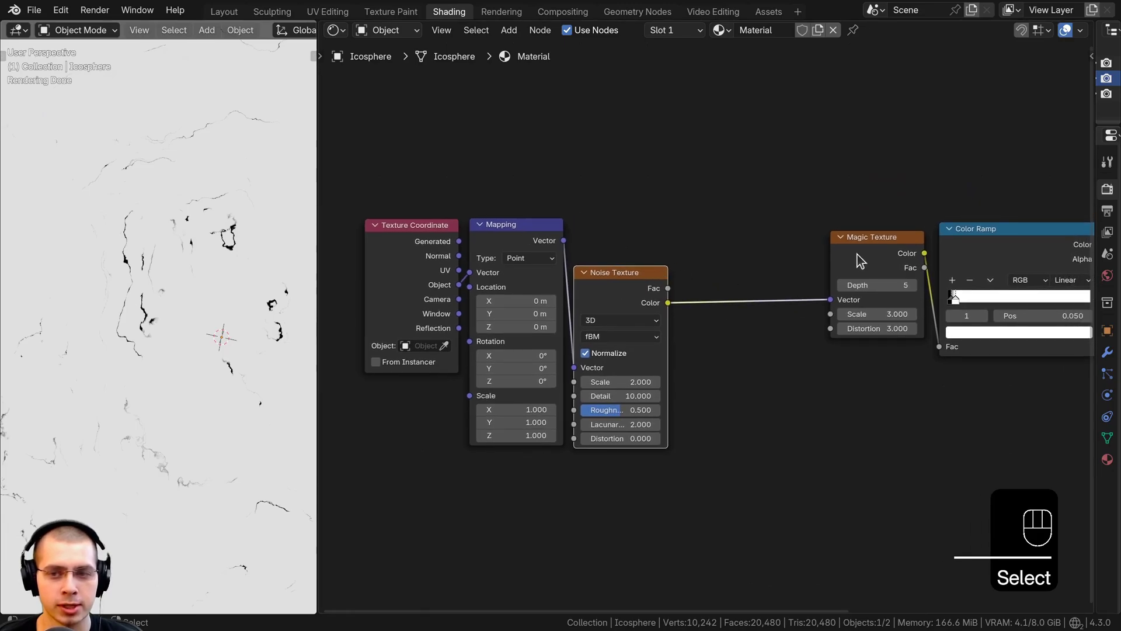
{"action": "middle_click_drag", "start_coordinate": [837, 257], "coordinate": [812, 258]}
{"action": "scroll", "coordinate": [657, 191], "scroll_direction": "up", "scroll_amount": 1}
{"action": "key", "text": "shift+a"}
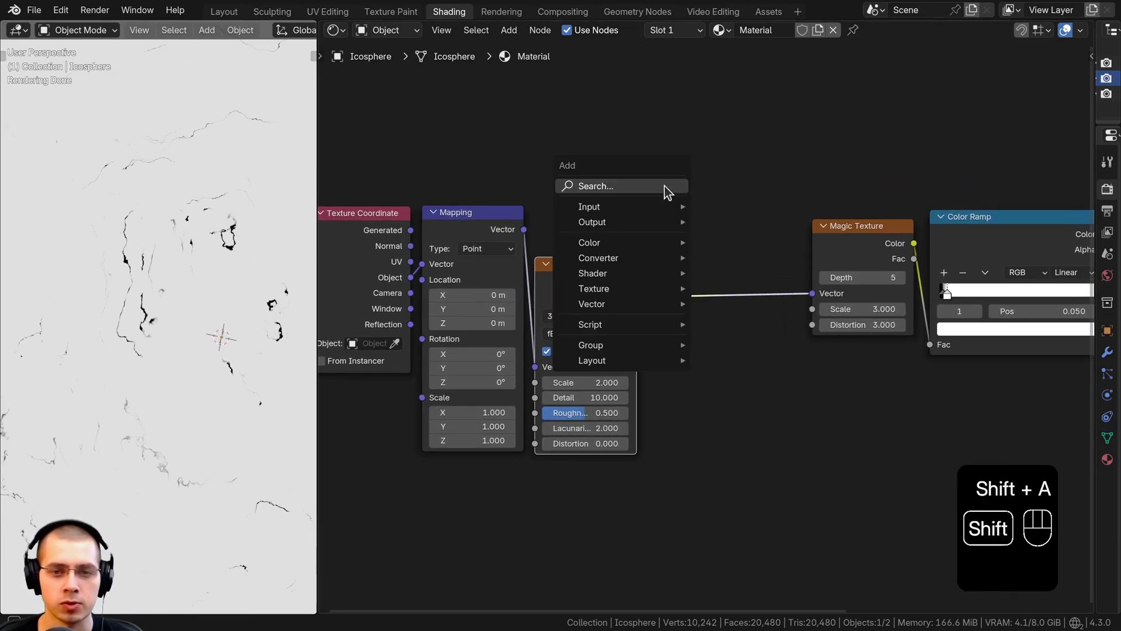
{"action": "type", "text": "mix"}
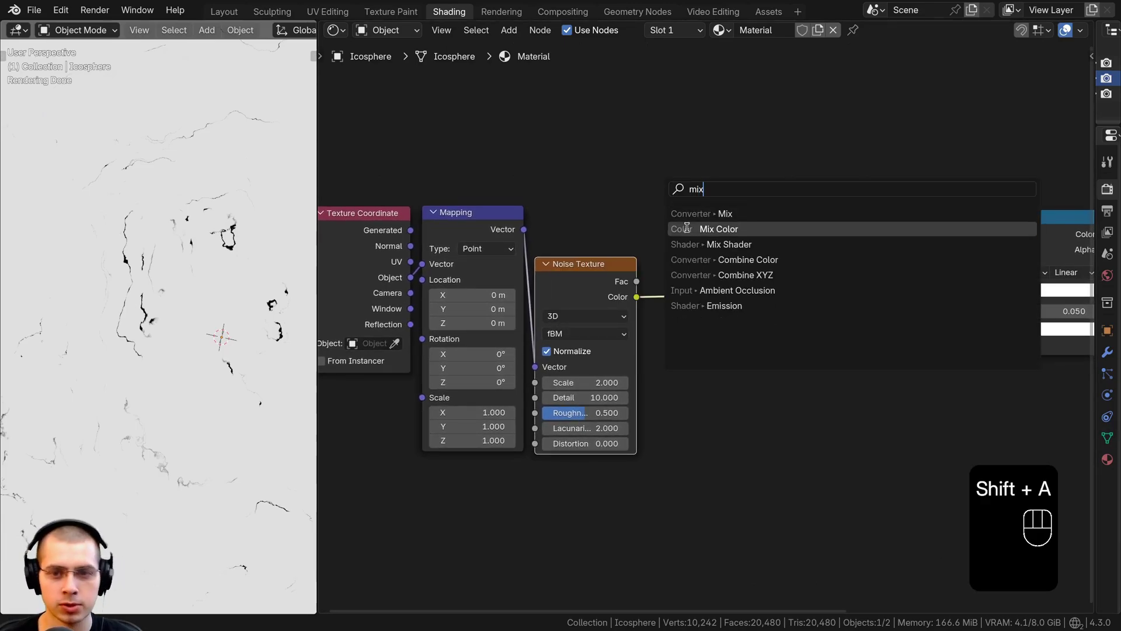
{"action": "left_click", "coordinate": [693, 228]}
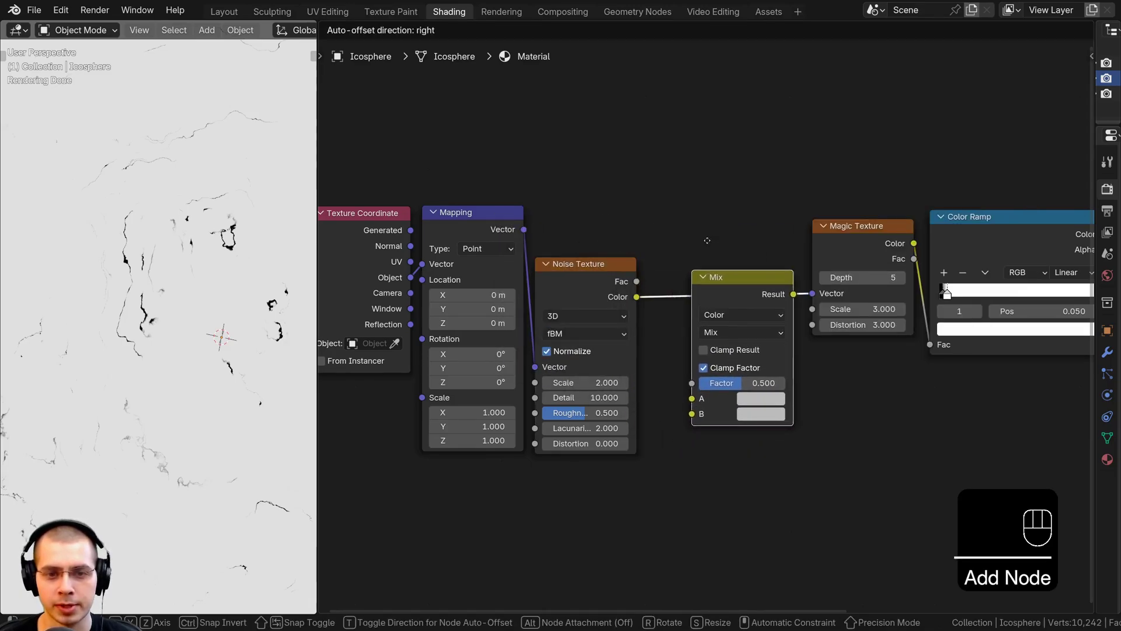
{"action": "left_click", "coordinate": [730, 240]}
{"action": "left_click_drag", "start_coordinate": [728, 236], "coordinate": [728, 224]}
Step: Link the Mapping node's Vector output to the Mix node's A input and the Noise Texture's Fac output to B
{"action": "left_click_drag", "start_coordinate": [583, 272], "coordinate": [580, 326]}
{"action": "left_click_drag", "start_coordinate": [472, 232], "coordinate": [529, 148]}
{"action": "left_click_drag", "start_coordinate": [678, 332], "coordinate": [681, 330]}
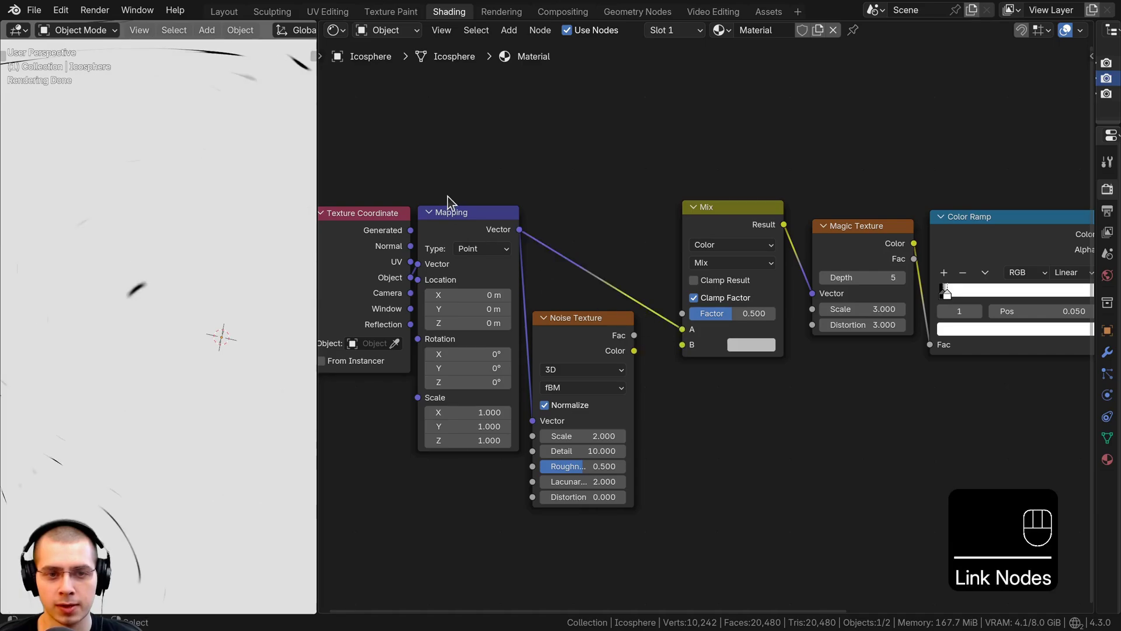
{"action": "left_click_drag", "start_coordinate": [601, 354], "coordinate": [603, 381]}
{"action": "middle_click_drag", "start_coordinate": [593, 372], "coordinate": [597, 352]}
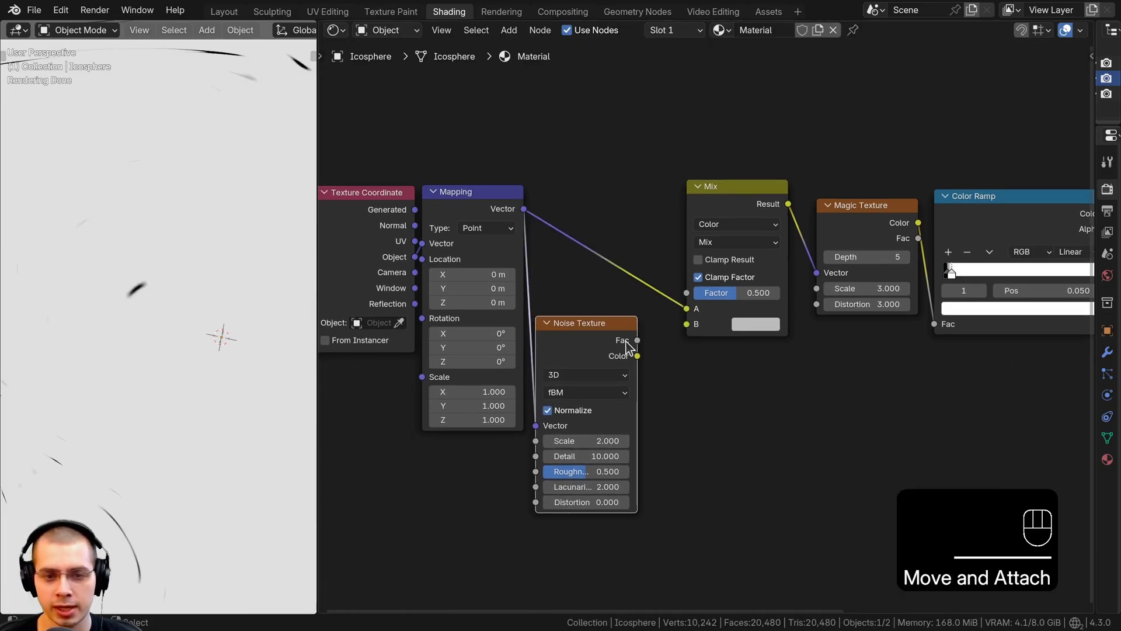
{"action": "left_click_drag", "start_coordinate": [638, 340], "coordinate": [687, 325]}
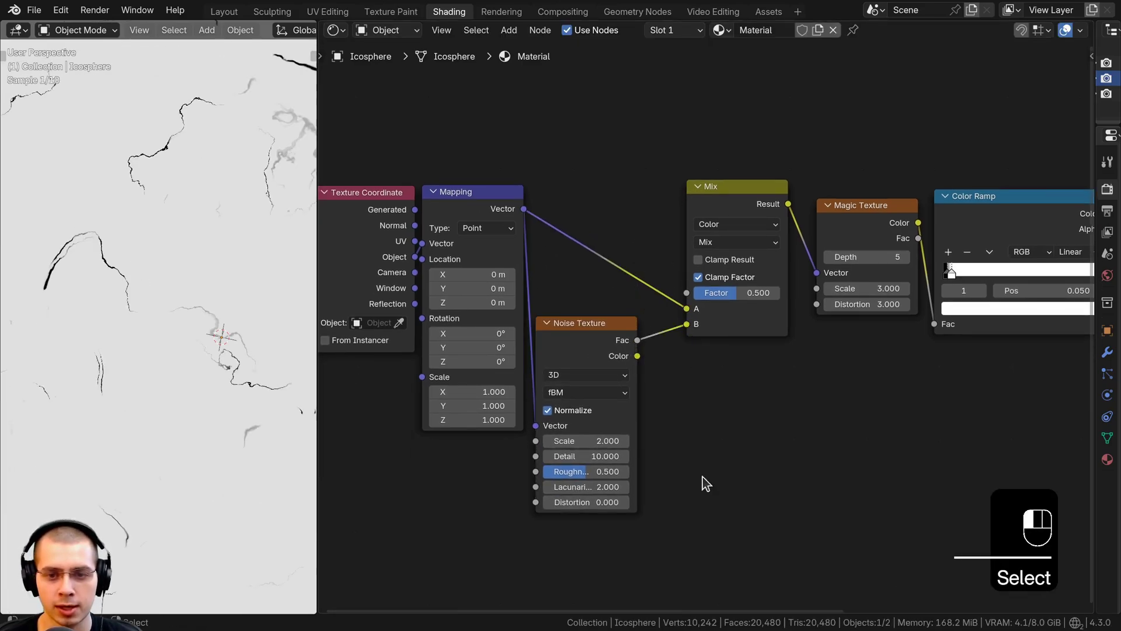
Step: Lower the Mix node's Factor to 0
{"action": "scroll", "coordinate": [748, 352], "scroll_direction": "up", "scroll_amount": 1}
{"action": "left_click_drag", "start_coordinate": [741, 289], "coordinate": [691, 284]}
Step: Shift the Noise Texture closer to the Mix node and move the Texture Coordinate and Mapping nodes farther back
{"action": "mouse_move", "coordinate": [561, 345]}
{"action": "left_mouse_down"}
{"action": "mouse_move", "coordinate": [524, 309]}
{"action": "mouse_move", "coordinate": [582, 347]}
{"action": "left_mouse_up"}
{"action": "scroll", "coordinate": [514, 297], "scroll_direction": "down", "scroll_amount": 3}
{"action": "middle_click_drag", "start_coordinate": [514, 297], "coordinate": [593, 334]}
{"action": "left_click_drag", "start_coordinate": [414, 144], "coordinate": [737, 301]}
{"action": "key", "text": "g"}
{"action": "left_click", "coordinate": [722, 301]}
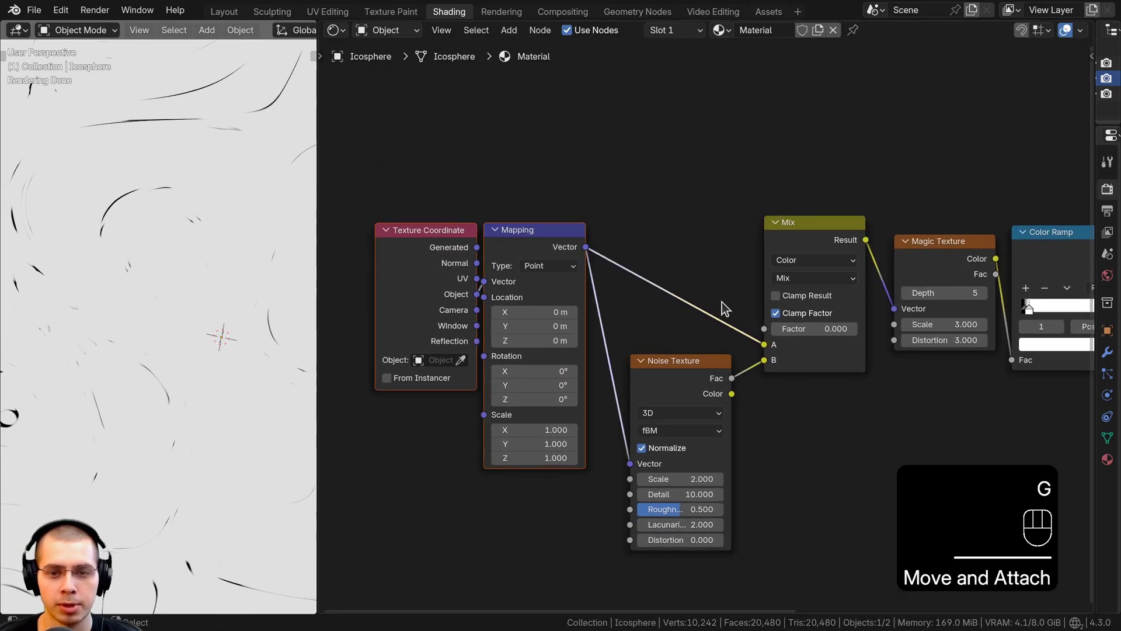
{"action": "left_click", "coordinate": [539, 242]}
Step: Try higher Factor values on the Mix node and switch its blending mode to Linear Light
{"action": "scroll", "coordinate": [1000, 333], "scroll_direction": "up", "scroll_amount": 1}
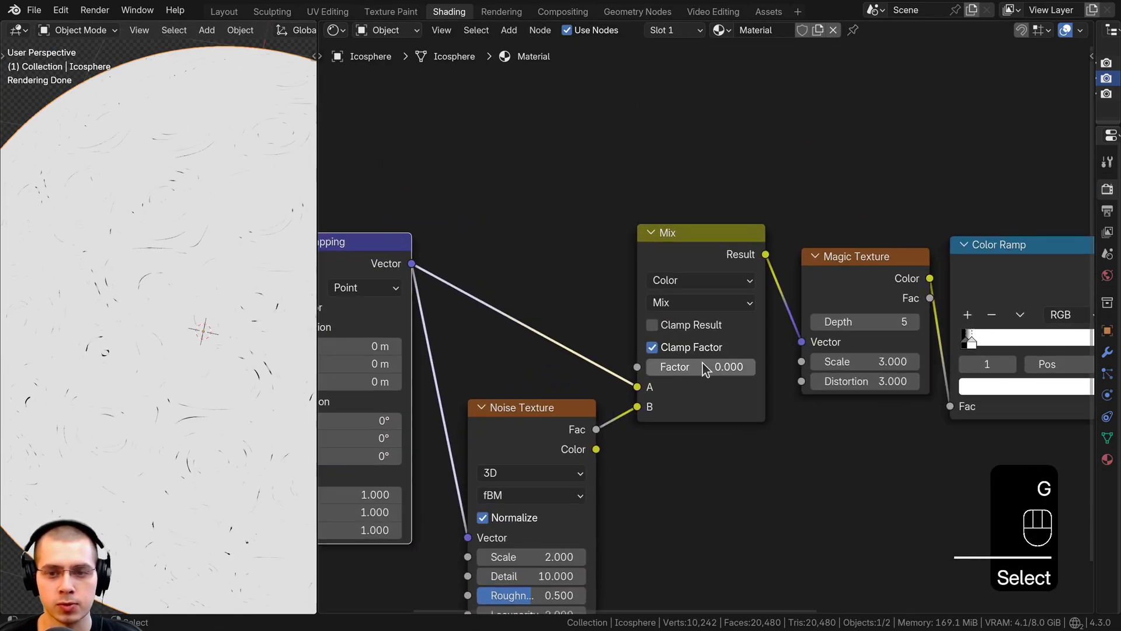
{"action": "left_click_drag", "start_coordinate": [707, 367], "coordinate": [748, 368]}
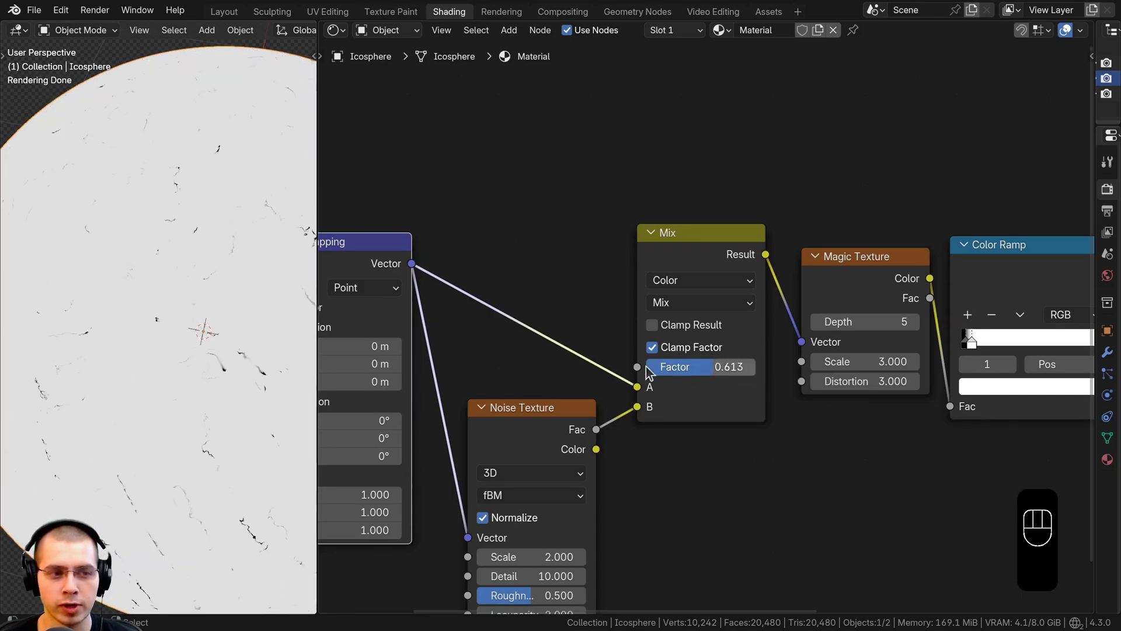
{"action": "left_click", "coordinate": [689, 303]}
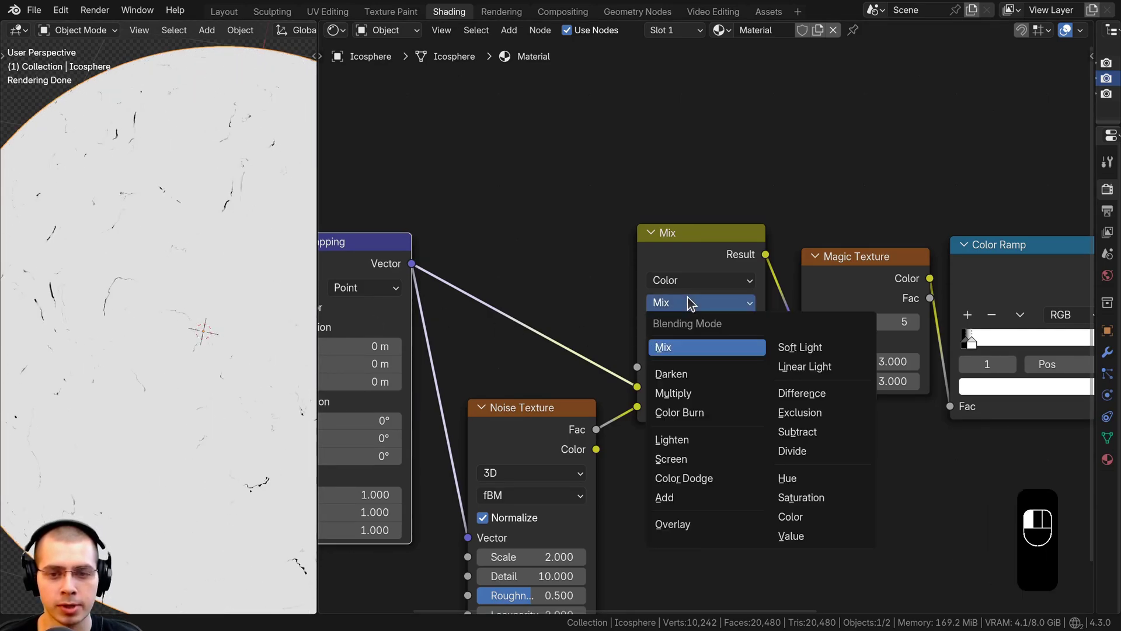
{"action": "left_click", "coordinate": [805, 366]}
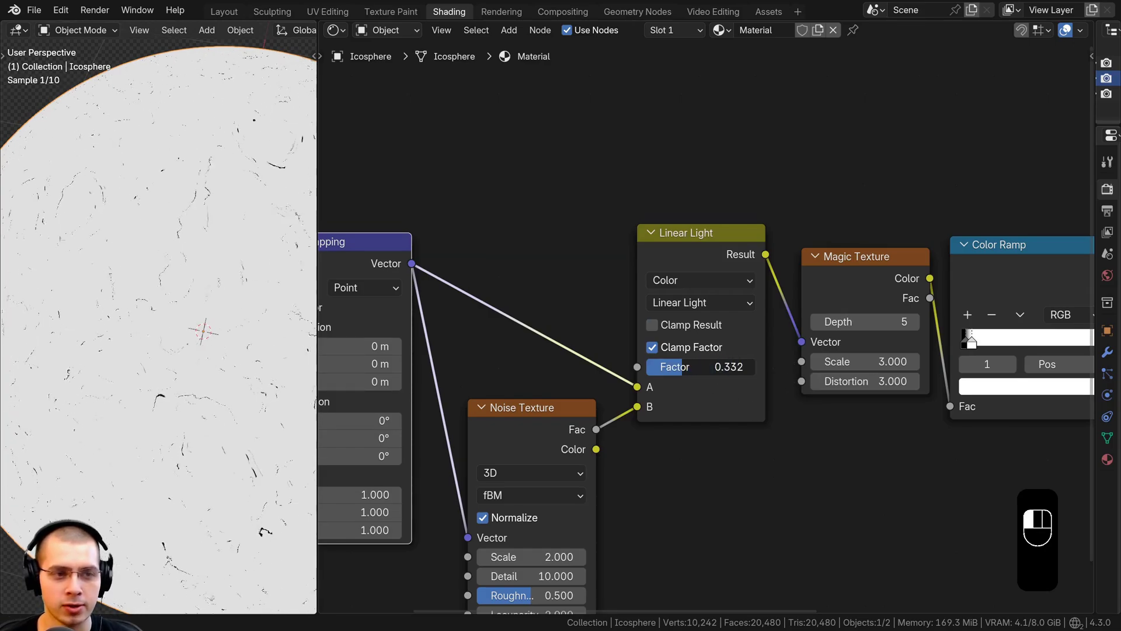
Step: Set the Linear Light node's Factor to 0.1 so the scratches are only slightly distorted
{"action": "mouse_move", "coordinate": [682, 367]}
{"action": "left_mouse_down"}
{"action": "mouse_move", "coordinate": [648, 367]}
{"action": "mouse_move", "coordinate": [664, 367]}
{"action": "left_mouse_up"}
{"action": "mouse_move", "coordinate": [202, 309]}
{"action": "middle_mouse_down", "text": "shift"}
{"action": "mouse_move", "coordinate": [193, 362]}
{"action": "mouse_move", "coordinate": [203, 321]}
{"action": "middle_mouse_up", "text": "shift"}
{"action": "middle_click_drag", "start_coordinate": [164, 388], "coordinate": [158, 363], "text": "shift"}
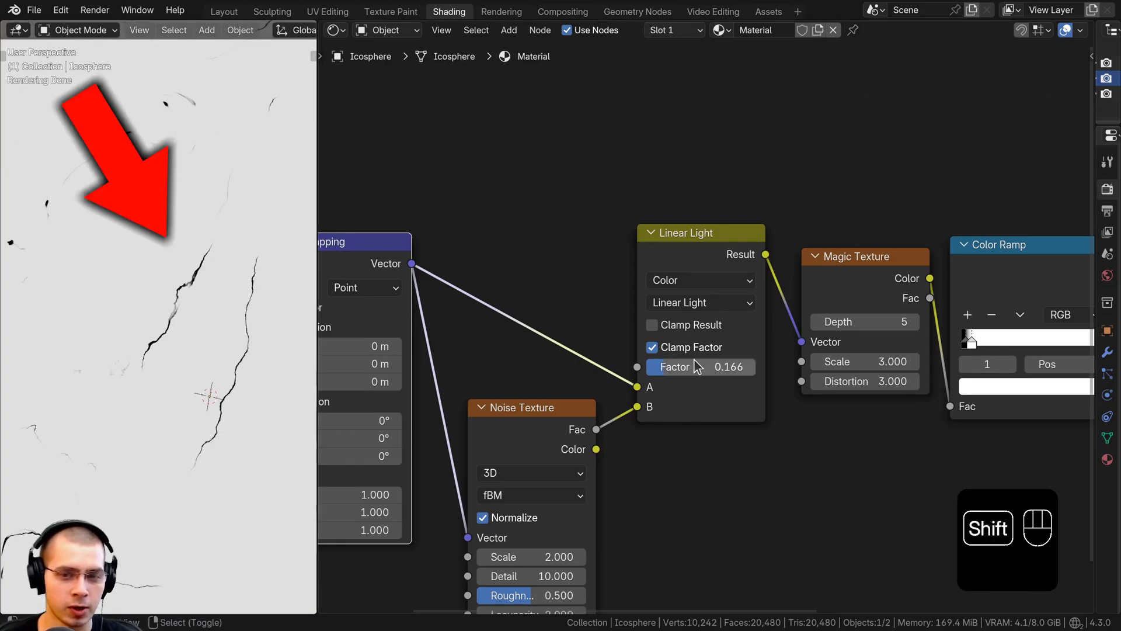
{"action": "left_click_drag", "start_coordinate": [697, 366], "coordinate": [712, 379], "text": "shift"}
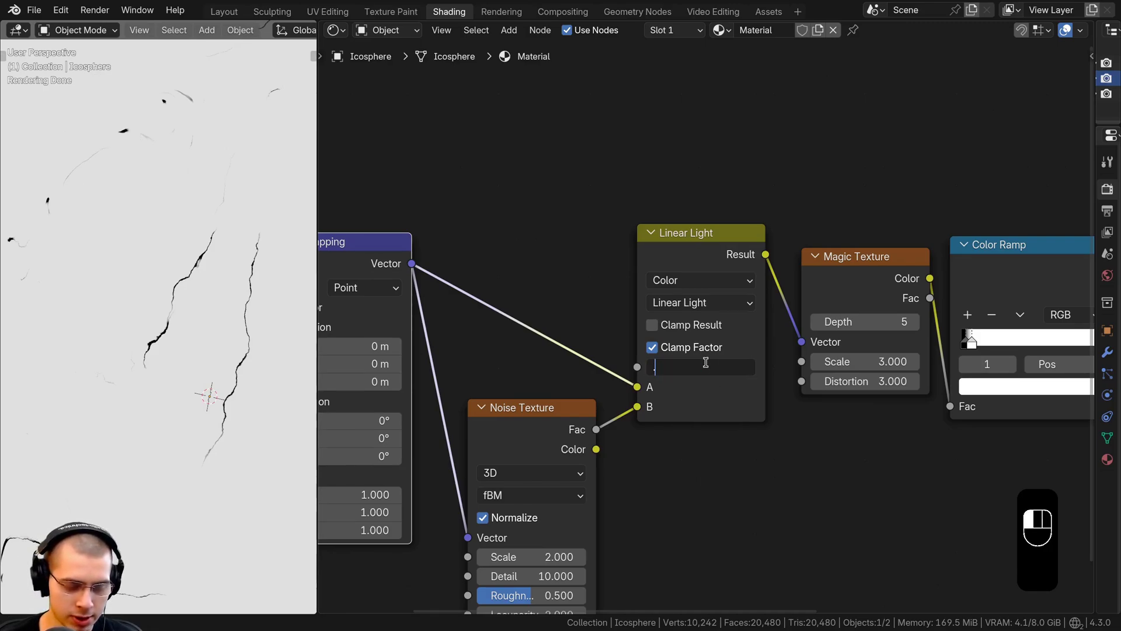
{"action": "type", "text": "0.1"}
{"action": "key", "text": "Return"}
Step: Move the Principled BSDF and Material Output nodes farther from the Color Ramp to make room between them
{"action": "middle_click_drag", "start_coordinate": [178, 329], "coordinate": [225, 288], "text": "ctrl"}
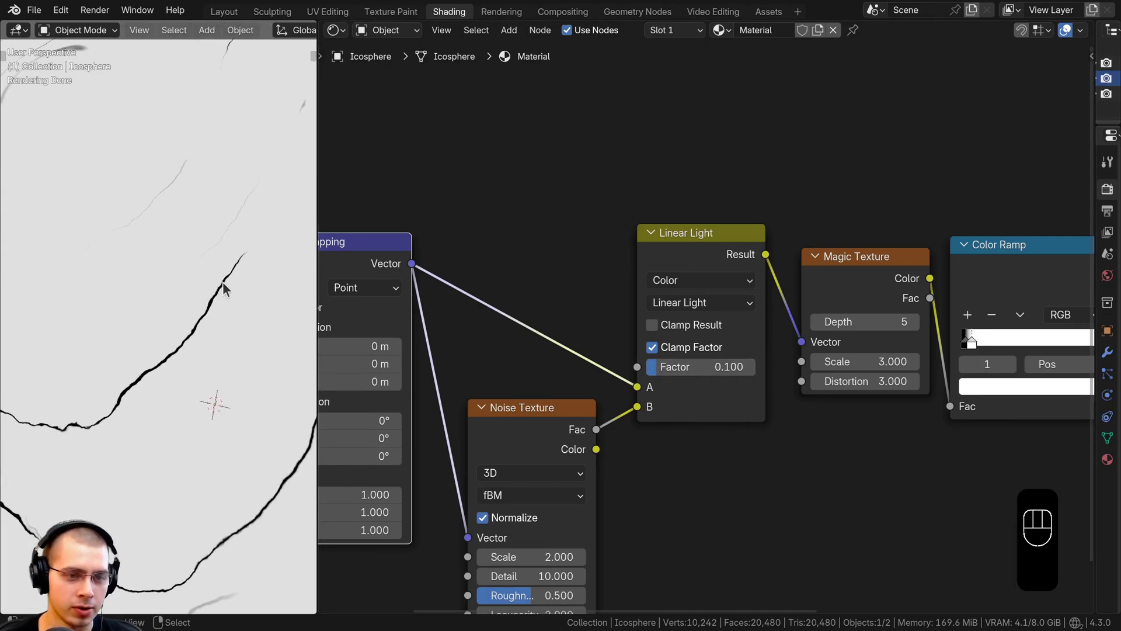
{"action": "scroll", "coordinate": [60, 416], "scroll_direction": "down", "scroll_amount": 1}
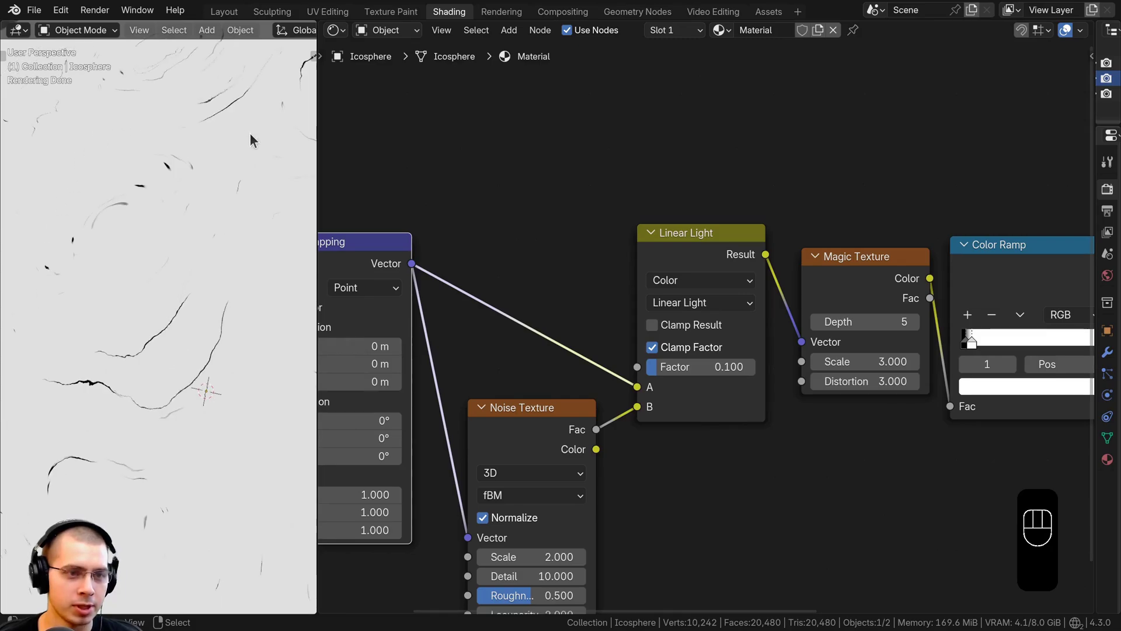
{"action": "scroll", "coordinate": [196, 392], "scroll_direction": "down", "scroll_amount": 4}
{"action": "middle_click_drag", "start_coordinate": [196, 399], "coordinate": [186, 363]}
{"action": "scroll", "coordinate": [436, 370], "scroll_direction": "down", "scroll_amount": 6}
{"action": "middle_click_drag", "start_coordinate": [291, 309], "coordinate": [265, 293]}
{"action": "scroll", "coordinate": [822, 288], "scroll_direction": "down", "scroll_amount": 1}
{"action": "middle_click_drag", "start_coordinate": [823, 288], "coordinate": [581, 300]}
{"action": "left_click_drag", "start_coordinate": [684, 288], "coordinate": [675, 288]}
{"action": "left_click_drag", "start_coordinate": [755, 195], "coordinate": [1033, 359]}
{"action": "key", "text": "g"}
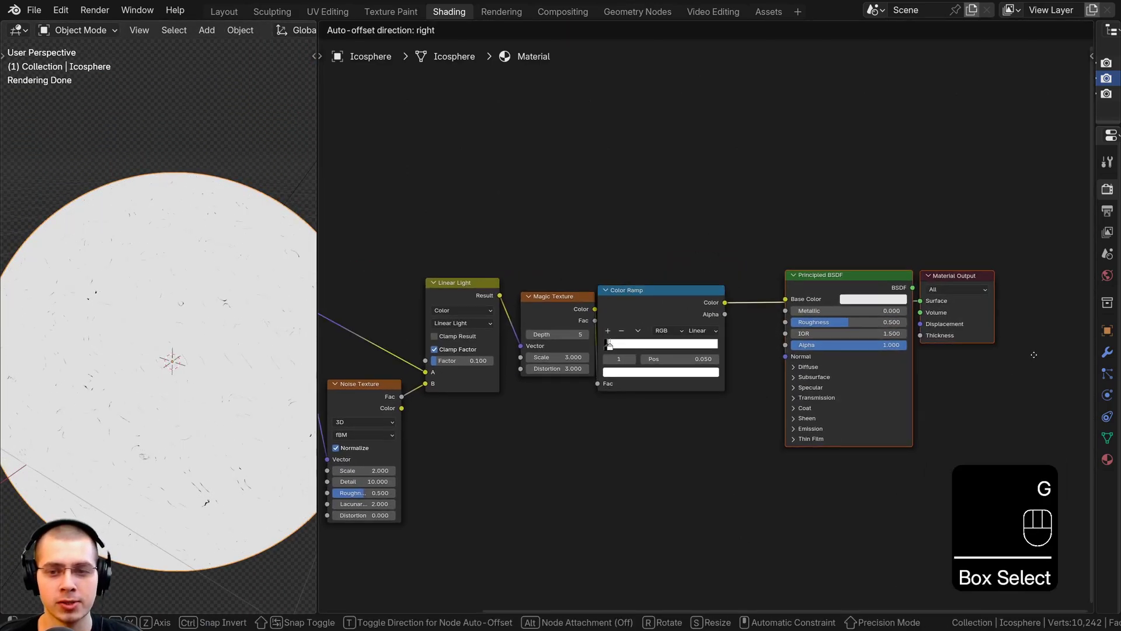
{"action": "left_click", "coordinate": [1081, 354]}
{"action": "key", "text": "a"}
Step: Connect the Color Ramp's Color output to the Principled BSDF's Normal input
{"action": "scroll", "coordinate": [548, 387], "scroll_direction": "up", "scroll_amount": 3}
{"action": "left_click", "coordinate": [534, 297]}
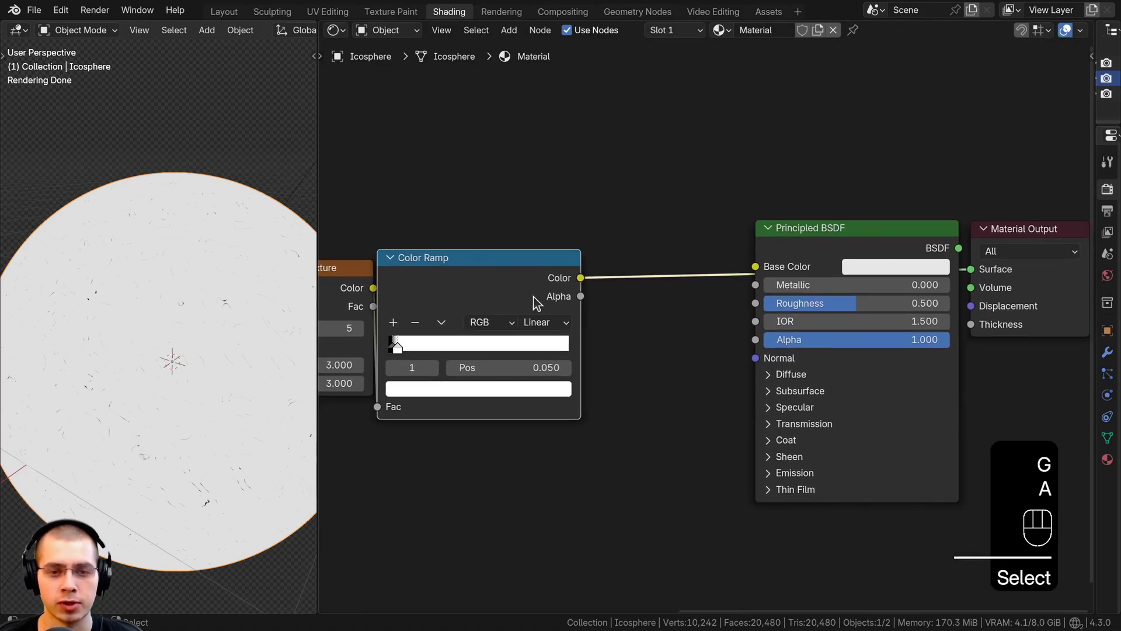
{"action": "left_click_drag", "start_coordinate": [580, 277], "coordinate": [756, 358]}
Step: Insert a Bump node on the link to Normal and reroute the Color Ramp's Color into the Bump's Height input
{"action": "key", "text": "shift+a"}
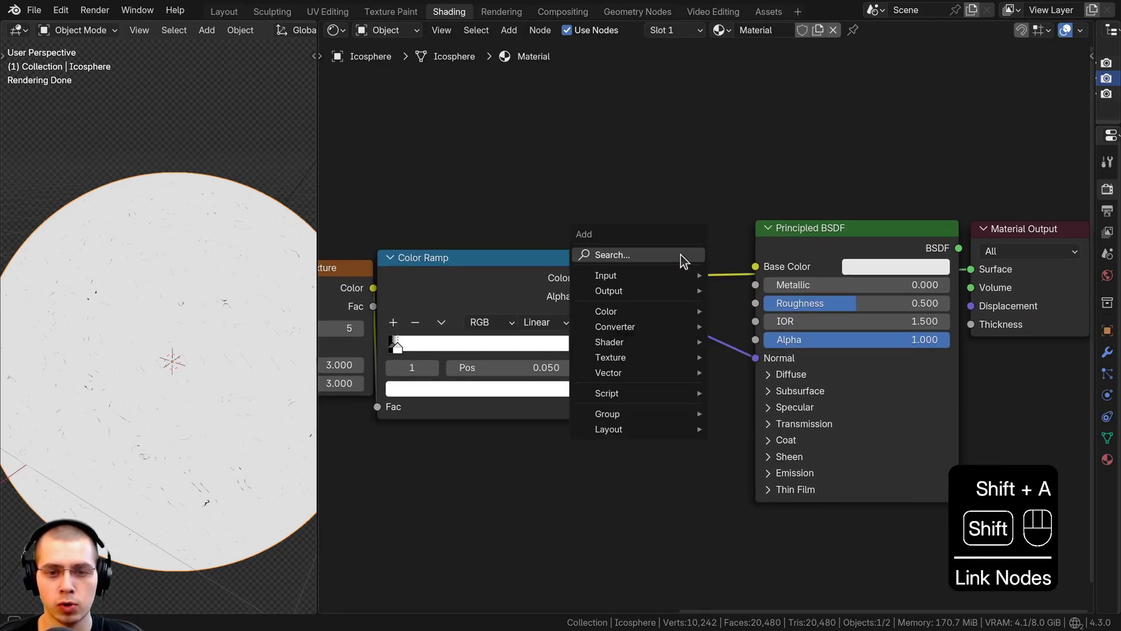
{"action": "left_click", "coordinate": [683, 258]}
{"action": "type", "text": "bum"}
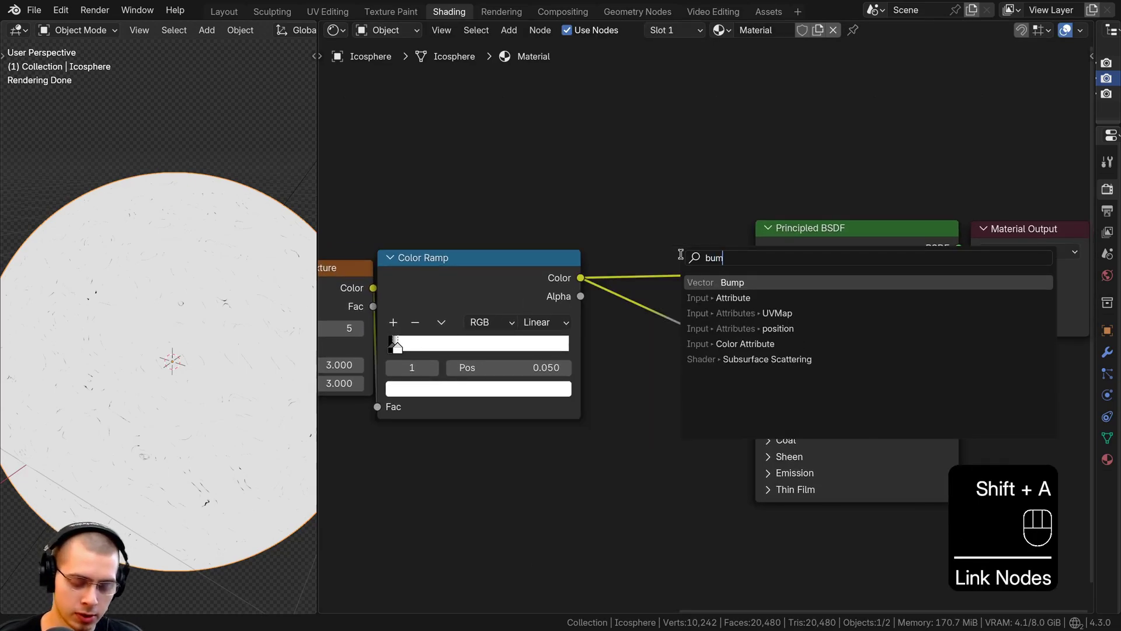
{"action": "left_click", "coordinate": [712, 285]}
{"action": "left_click", "coordinate": [632, 318]}
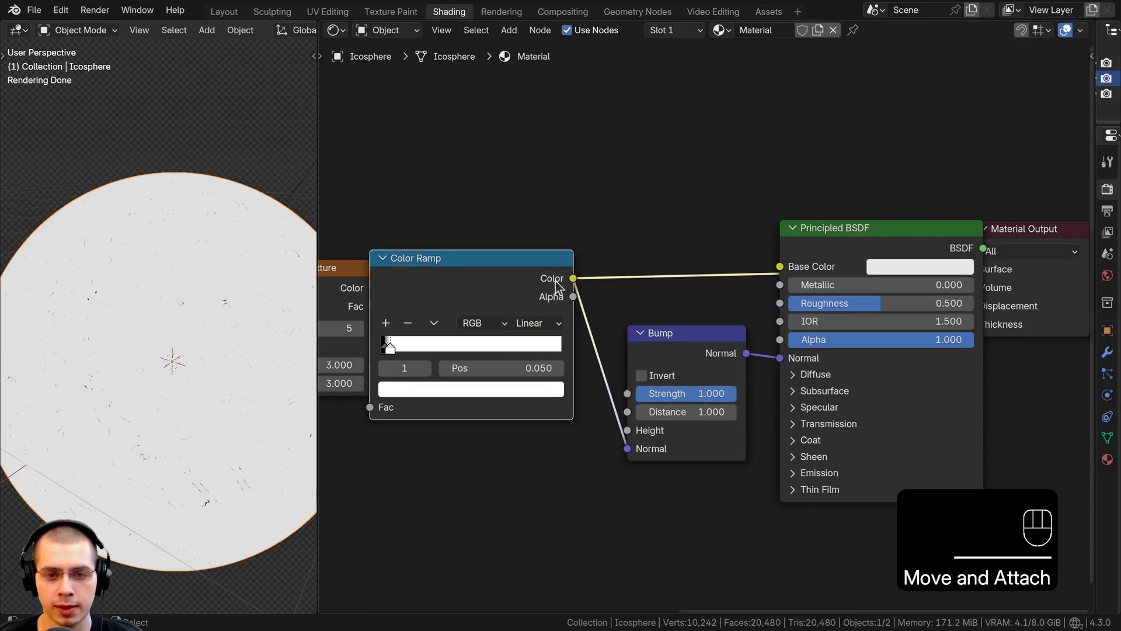
{"action": "mouse_move", "coordinate": [629, 449]}
{"action": "left_mouse_down"}
{"action": "mouse_move", "coordinate": [605, 439]}
{"action": "mouse_move", "coordinate": [627, 430]}
{"action": "left_mouse_up"}
{"action": "left_click_drag", "start_coordinate": [683, 360], "coordinate": [688, 358]}
Step: Free the Principled BSDF's Base Color from the Color Ramp and connect the shader to the Material Output, placed clear of it
{"action": "middle_click_drag", "start_coordinate": [830, 247], "coordinate": [786, 259]}
{"action": "left_click", "coordinate": [786, 259], "text": "ctrl+shift"}
{"action": "middle_click_drag", "start_coordinate": [901, 245], "coordinate": [742, 268]}
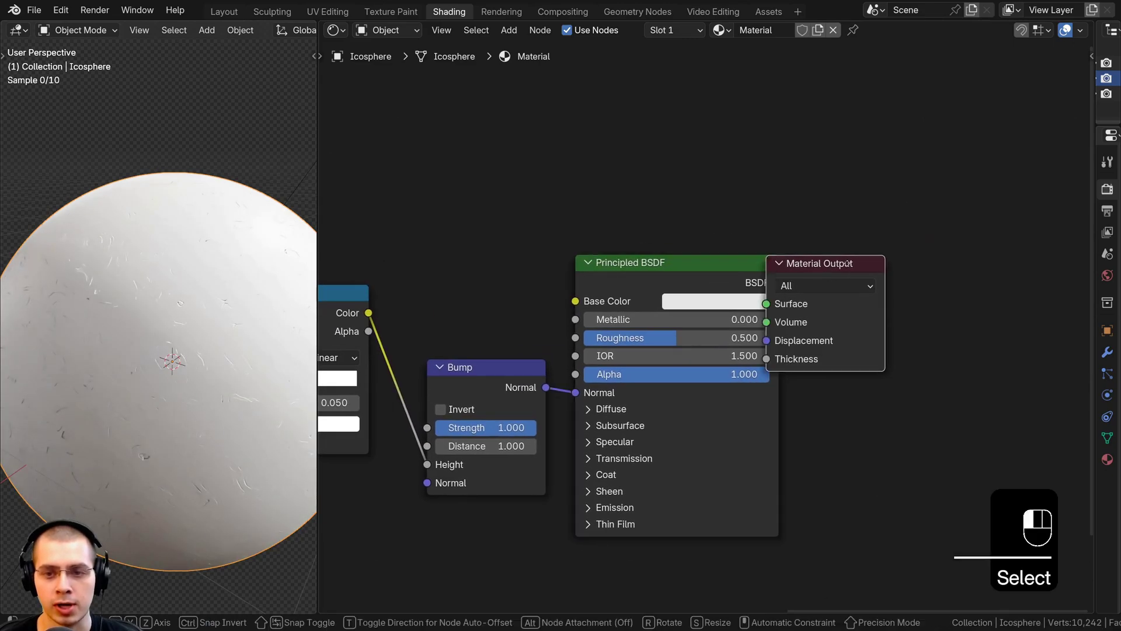
{"action": "left_click_drag", "start_coordinate": [830, 264], "coordinate": [873, 268]}
{"action": "left_click", "coordinate": [713, 268], "text": "ctrl+shift"}
{"action": "middle_click_drag", "start_coordinate": [714, 267], "coordinate": [734, 263]}
Step: Darken the Principled BSDF's Base Color to nearly black so the bump scratches stand out on the icosphere
{"action": "left_click", "coordinate": [716, 301]}
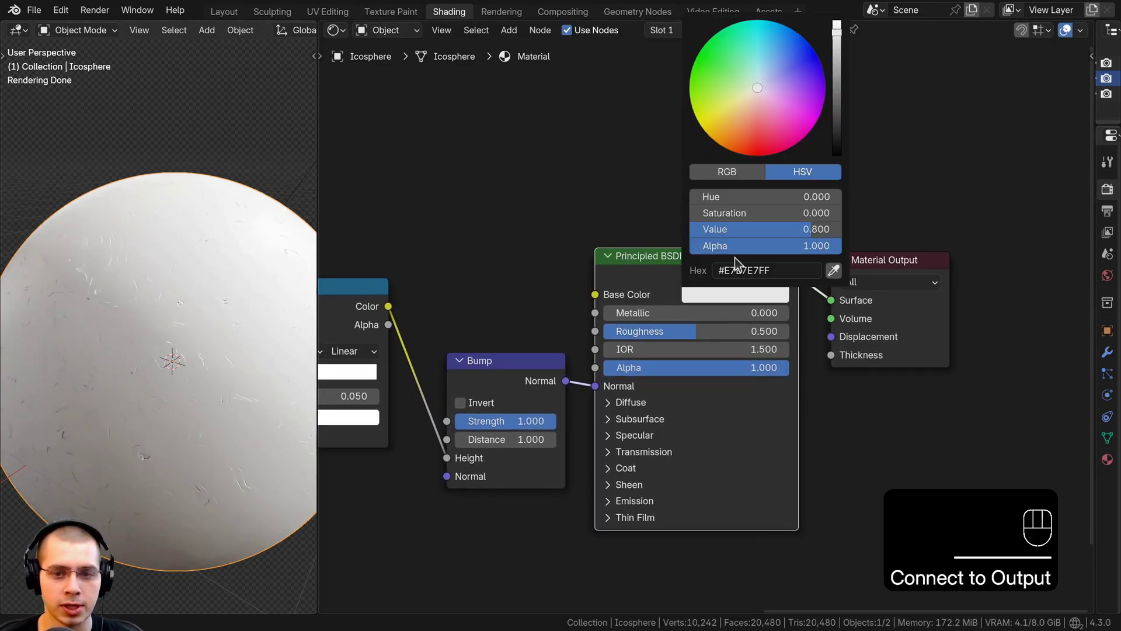
{"action": "left_click_drag", "start_coordinate": [838, 52], "coordinate": [838, 131]}
{"action": "middle_click_drag", "start_coordinate": [230, 281], "coordinate": [161, 310], "text": "shift"}
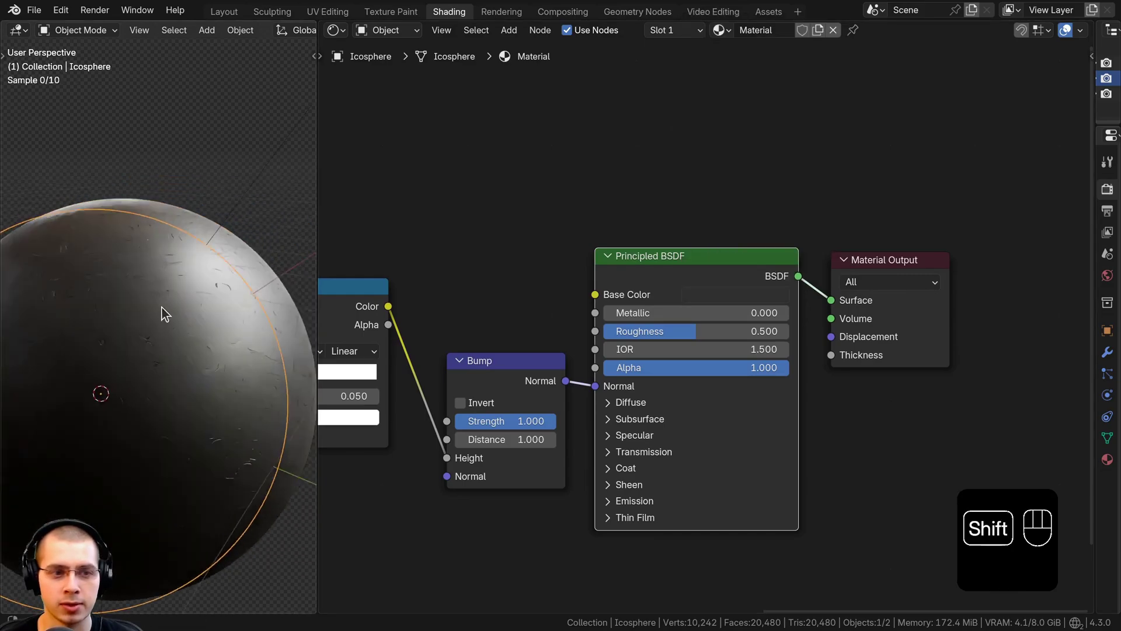
{"action": "scroll", "coordinate": [142, 206], "scroll_direction": "up", "scroll_amount": 4}
{"action": "middle_click_drag", "start_coordinate": [389, 349], "coordinate": [439, 330]}
{"action": "scroll", "coordinate": [584, 433], "scroll_direction": "up", "scroll_amount": 2}
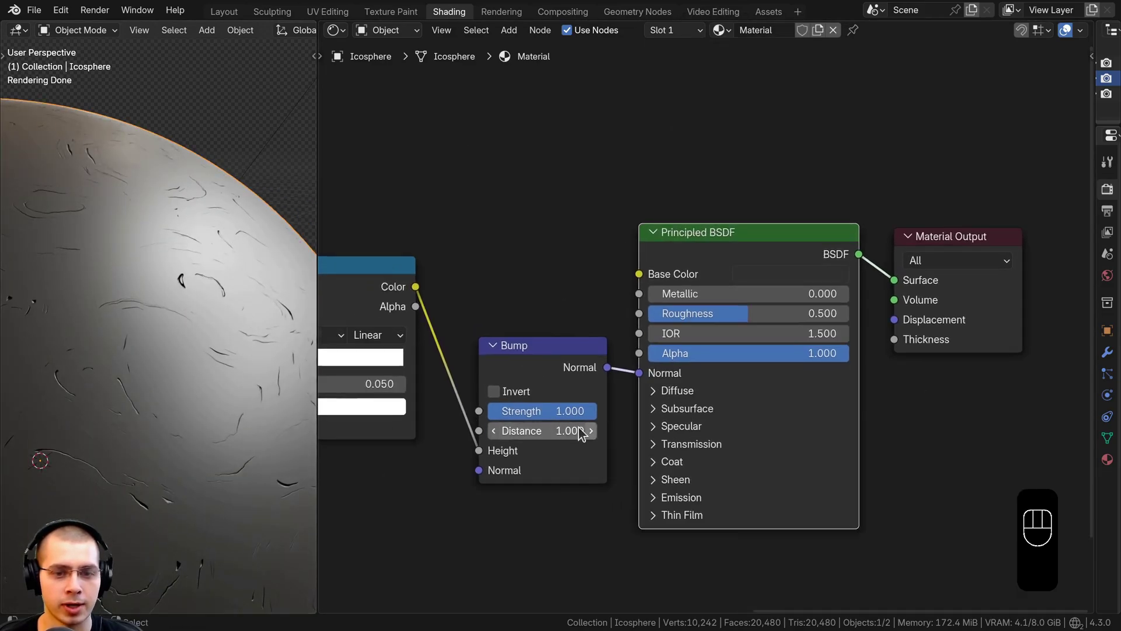
Step: Soften the scratches by lowering the Bump node's Strength to about 0.203
{"action": "left_click_drag", "start_coordinate": [575, 417], "coordinate": [458, 418]}
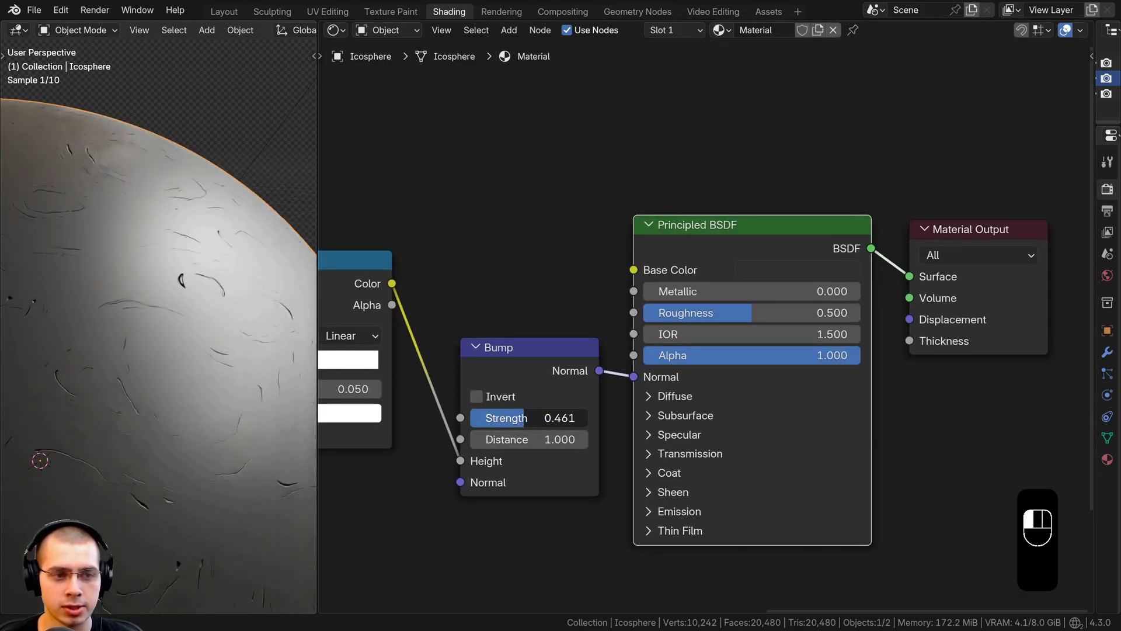
{"action": "scroll", "coordinate": [705, 320], "scroll_direction": "down", "scroll_amount": 1}
{"action": "left_click_drag", "start_coordinate": [556, 171], "coordinate": [963, 419]}
{"action": "left_click_drag", "start_coordinate": [595, 384], "coordinate": [595, 405]}
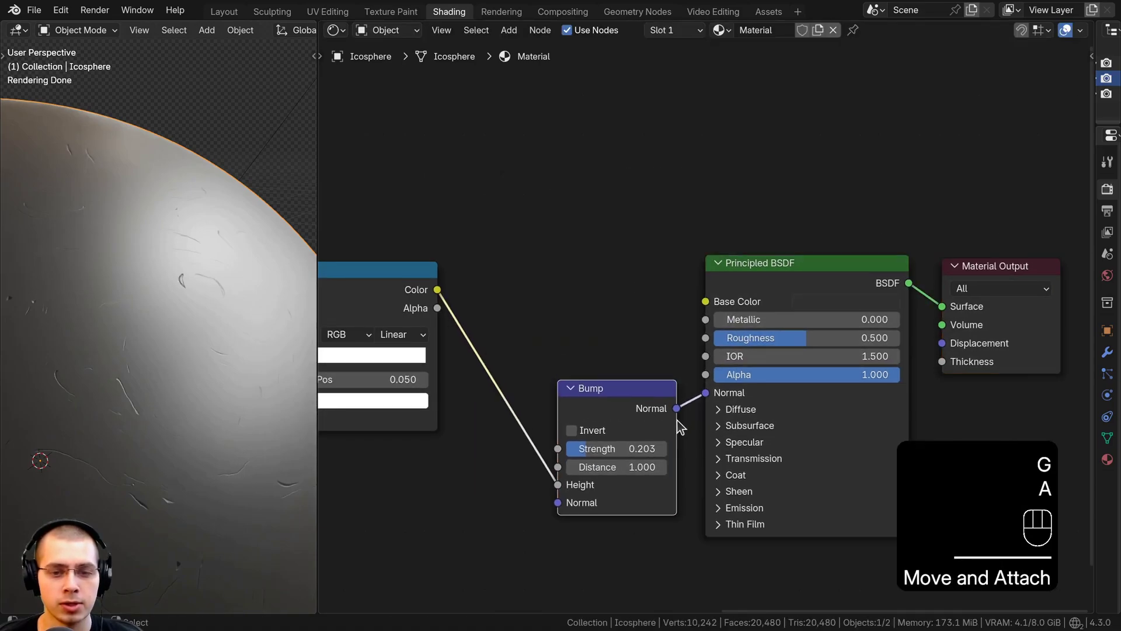
Step: Detach the Bump node from the Principled BSDF's Normal input and delete it
{"action": "left_click_drag", "start_coordinate": [705, 393], "coordinate": [595, 489]}
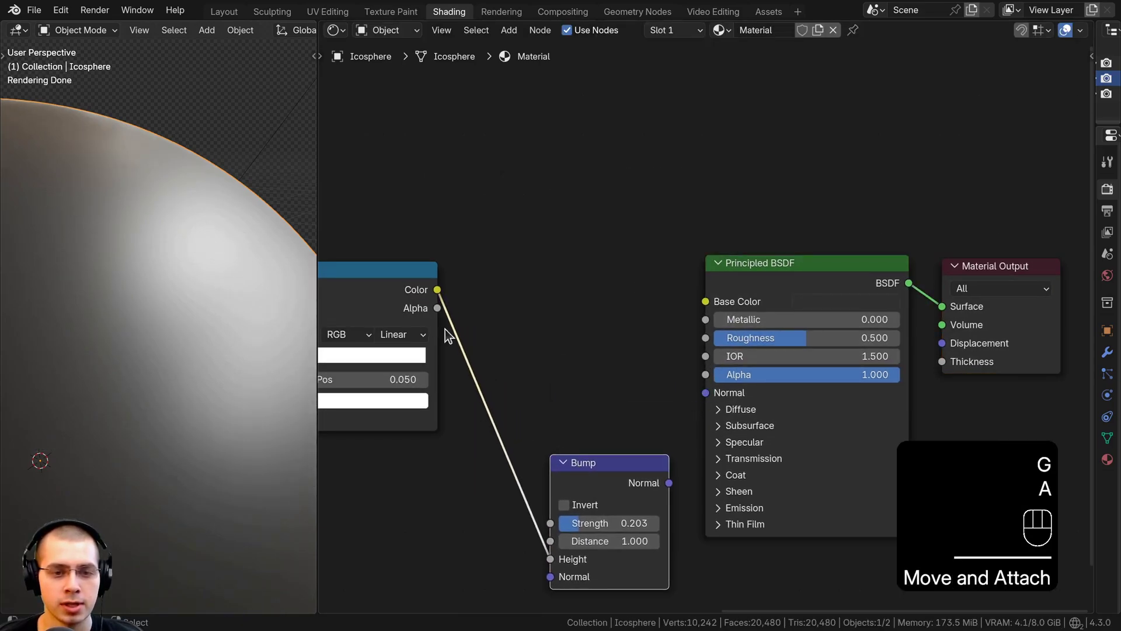
{"action": "key", "text": "x"}
Step: Try linking the Color Ramp's Color output to the Principled BSDF's Roughness input
{"action": "left_click_drag", "start_coordinate": [437, 290], "coordinate": [706, 339]}
{"action": "middle_click_drag", "start_coordinate": [558, 333], "coordinate": [757, 316]}
{"action": "left_click_drag", "start_coordinate": [545, 266], "coordinate": [620, 269]}
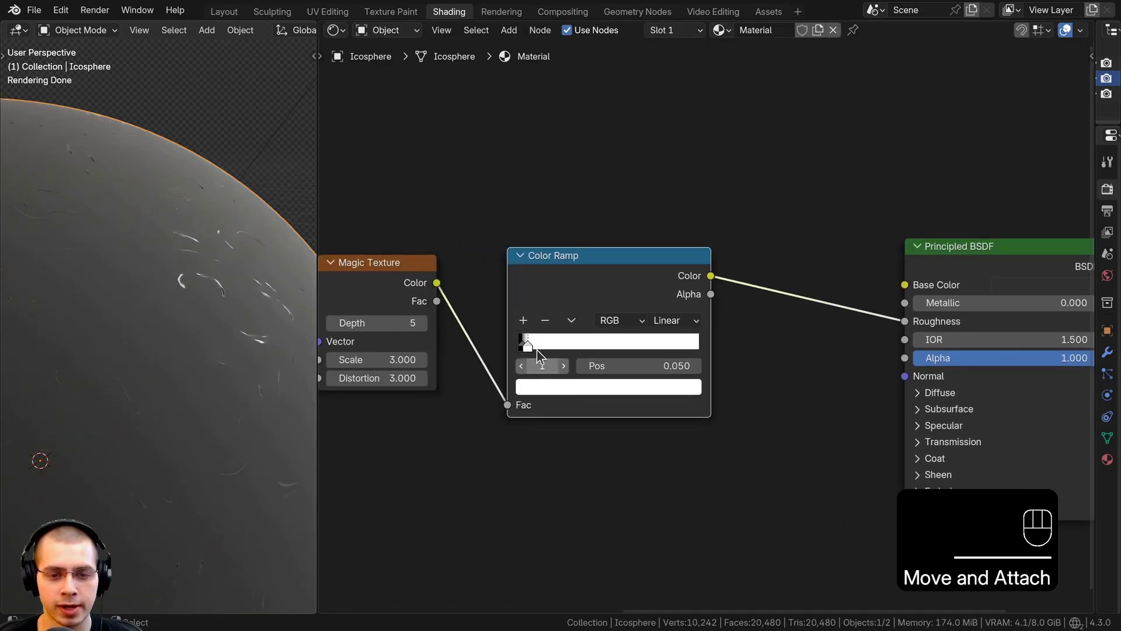
Step: Try a light grey for the Color Ramp's black stop and a mid grey for its stop at 0.050
{"action": "scroll", "coordinate": [537, 349], "scroll_direction": "up", "scroll_amount": 2}
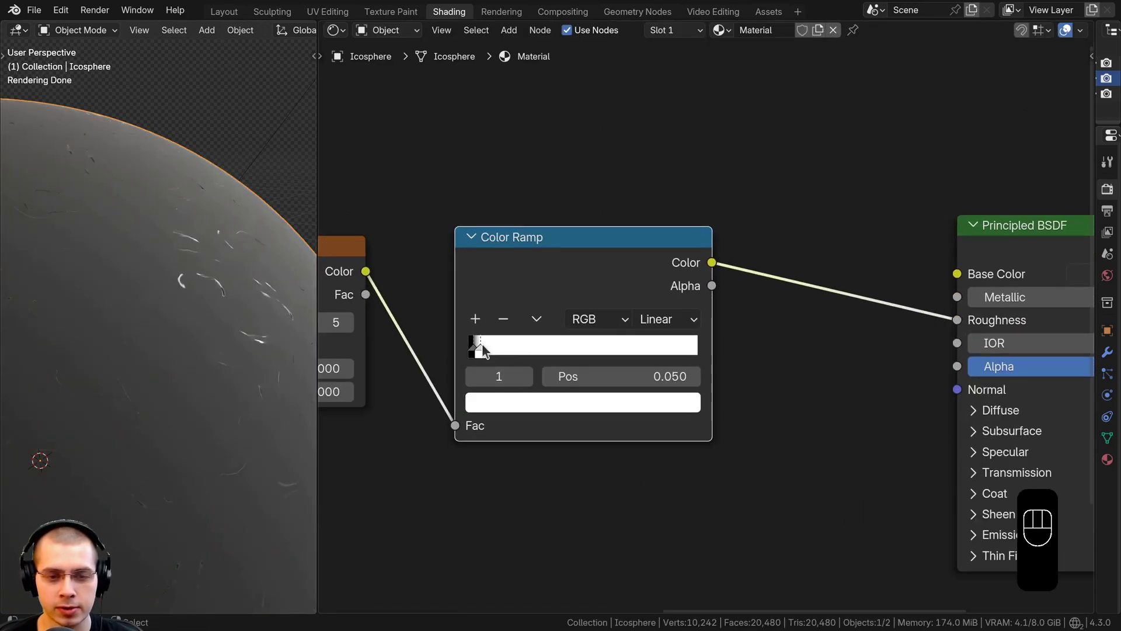
{"action": "left_click", "coordinate": [495, 406]}
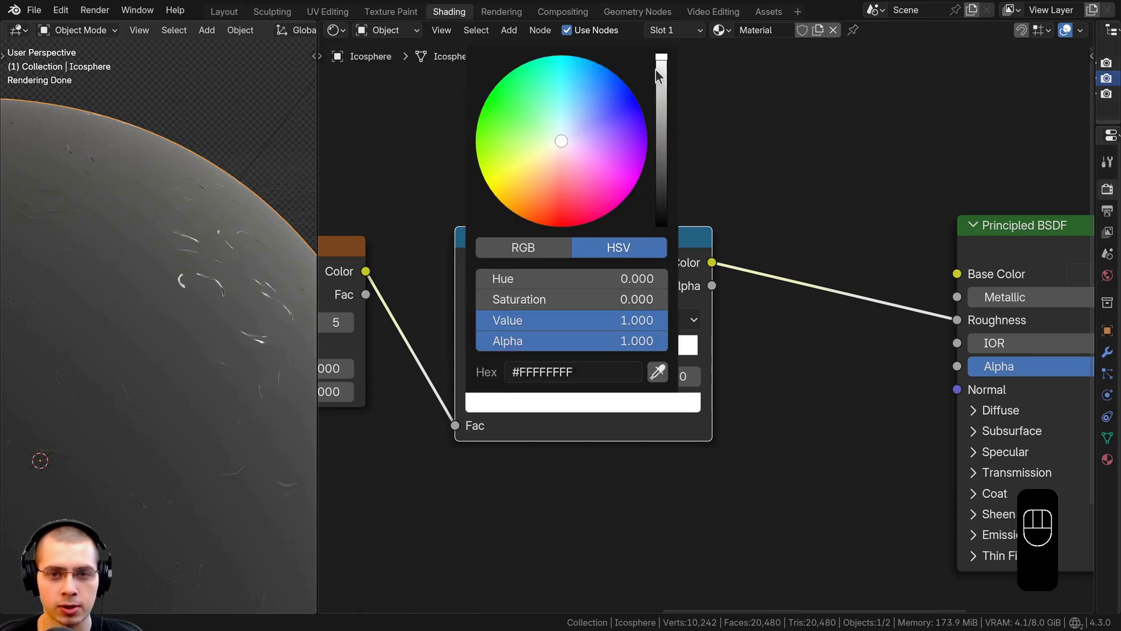
{"action": "left_click", "coordinate": [472, 349]}
{"action": "left_click", "coordinate": [492, 402]}
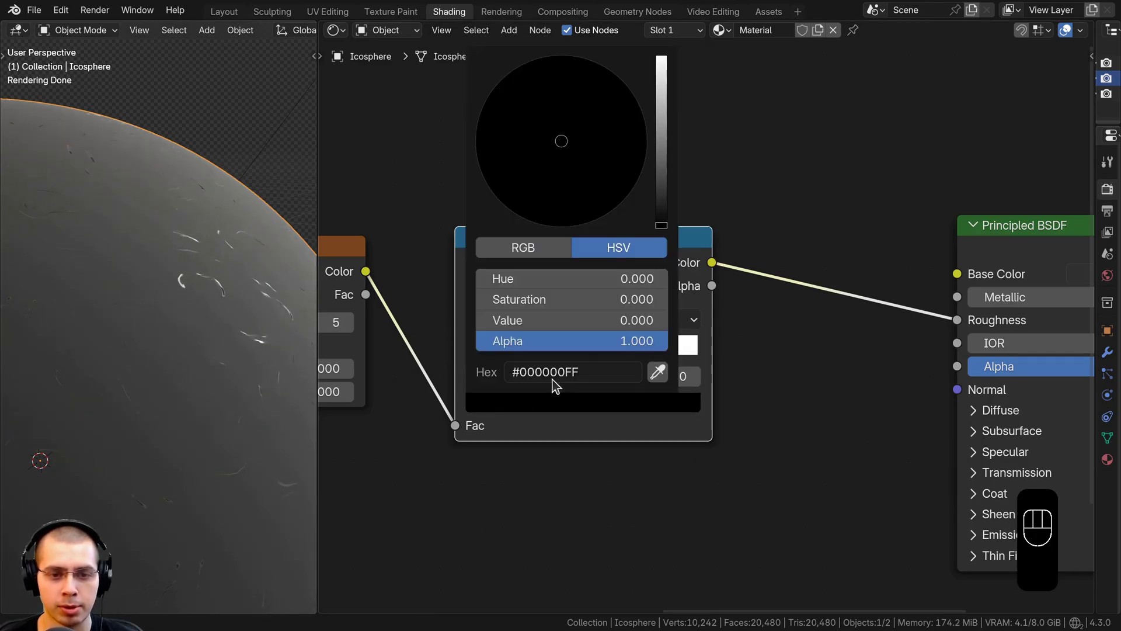
{"action": "left_click_drag", "start_coordinate": [663, 198], "coordinate": [661, 73]}
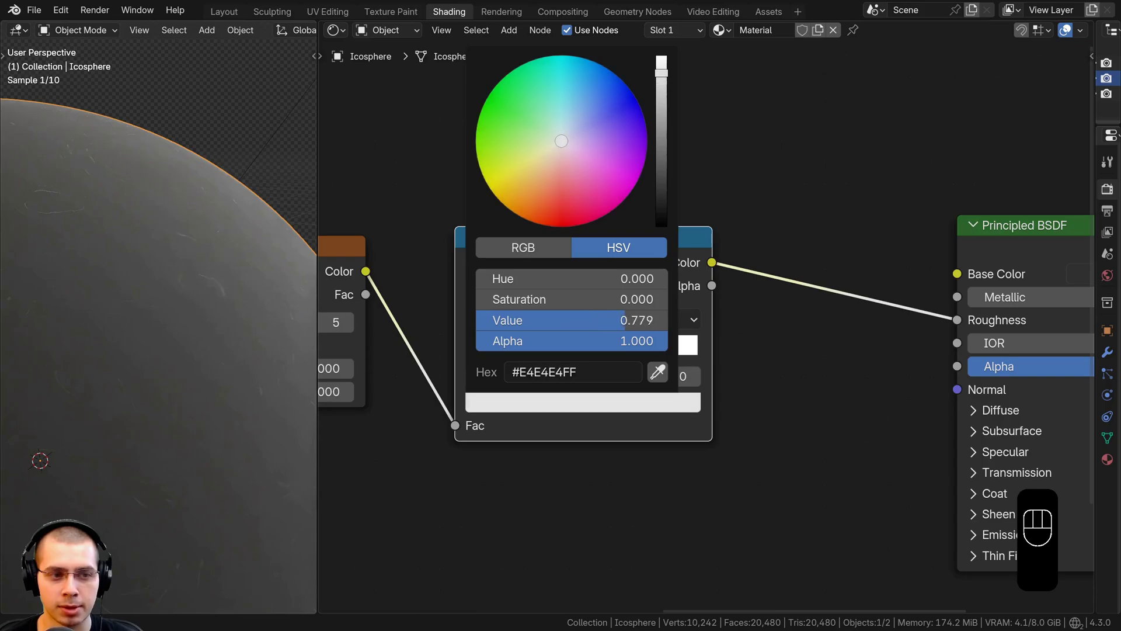
{"action": "left_click", "coordinate": [486, 352]}
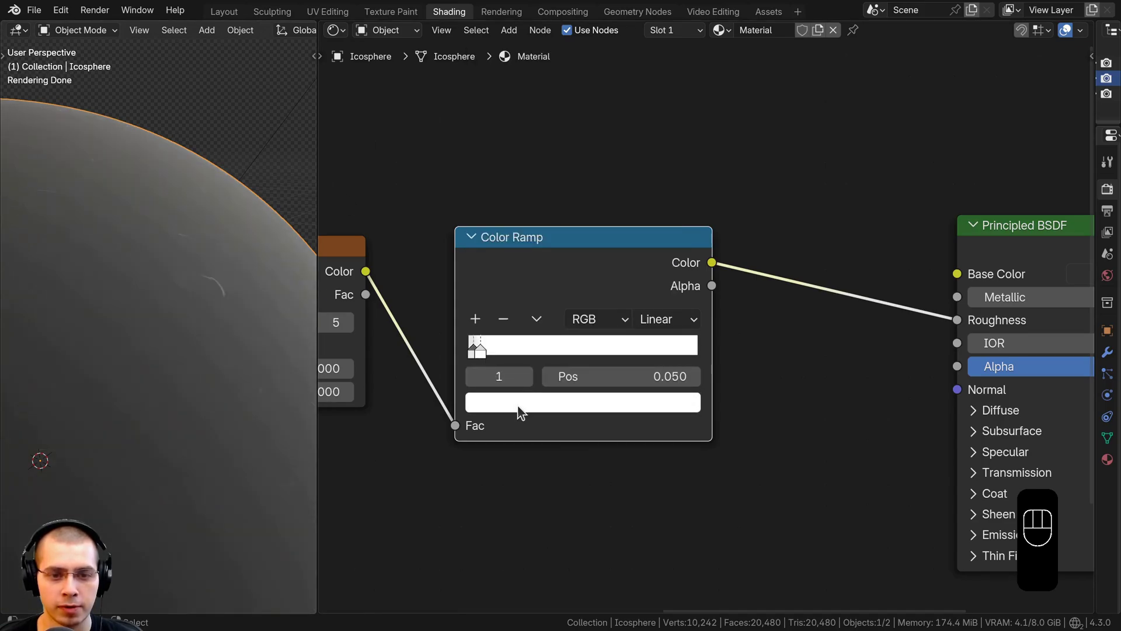
{"action": "left_click", "coordinate": [520, 409]}
{"action": "left_click_drag", "start_coordinate": [662, 94], "coordinate": [661, 147]}
Step: Try a medium blue Base Color on the Principled BSDF and inspect the roughness scratches on the sphere up close
{"action": "scroll", "coordinate": [175, 312], "scroll_direction": "down", "scroll_amount": 4}
{"action": "middle_click_drag", "start_coordinate": [176, 317], "coordinate": [208, 280]}
{"action": "middle_click_drag", "start_coordinate": [844, 290], "coordinate": [739, 290]}
{"action": "middle_click_drag", "start_coordinate": [974, 273], "coordinate": [878, 299]}
{"action": "left_click", "coordinate": [878, 299]}
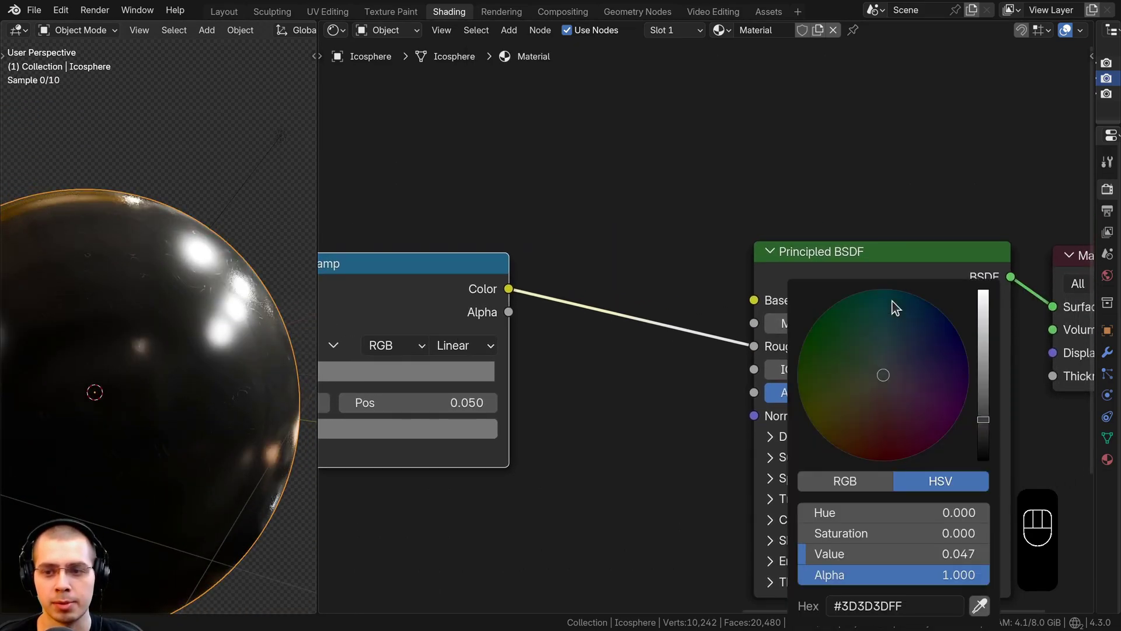
{"action": "left_click_drag", "start_coordinate": [894, 305], "coordinate": [918, 340]}
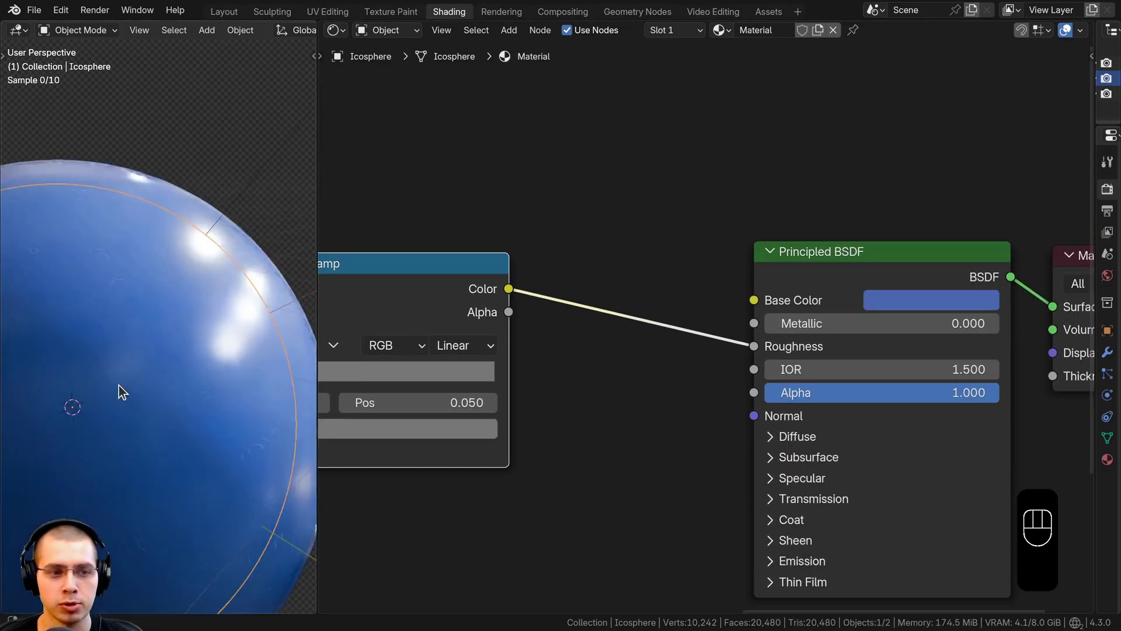
{"action": "scroll", "coordinate": [176, 330], "scroll_direction": "up", "scroll_amount": 4}
{"action": "mouse_move", "coordinate": [157, 348]}
{"action": "middle_mouse_down"}
{"action": "mouse_move", "coordinate": [152, 370]}
{"action": "mouse_move", "coordinate": [152, 352]}
{"action": "mouse_move", "coordinate": [164, 362]}
{"action": "middle_mouse_up"}
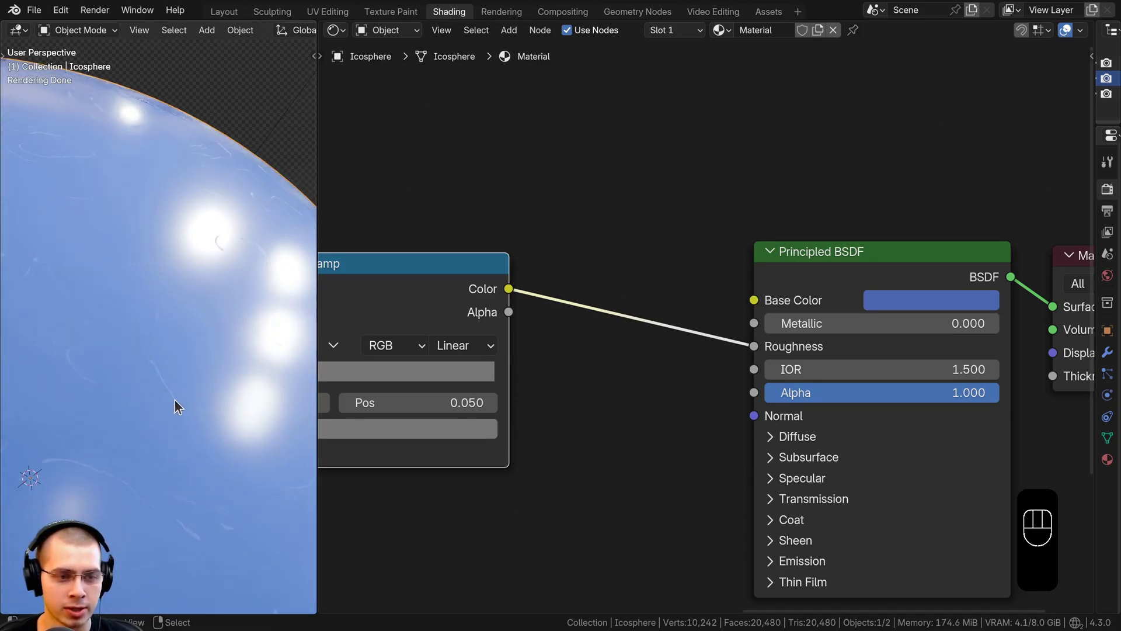
Step: Undo the blue Base Color, the grey Color Ramp stops and the link to Roughness
{"action": "scroll", "coordinate": [409, 327], "scroll_direction": "down", "scroll_amount": 5}
{"action": "scroll", "coordinate": [142, 292], "scroll_direction": "down", "scroll_amount": 5}
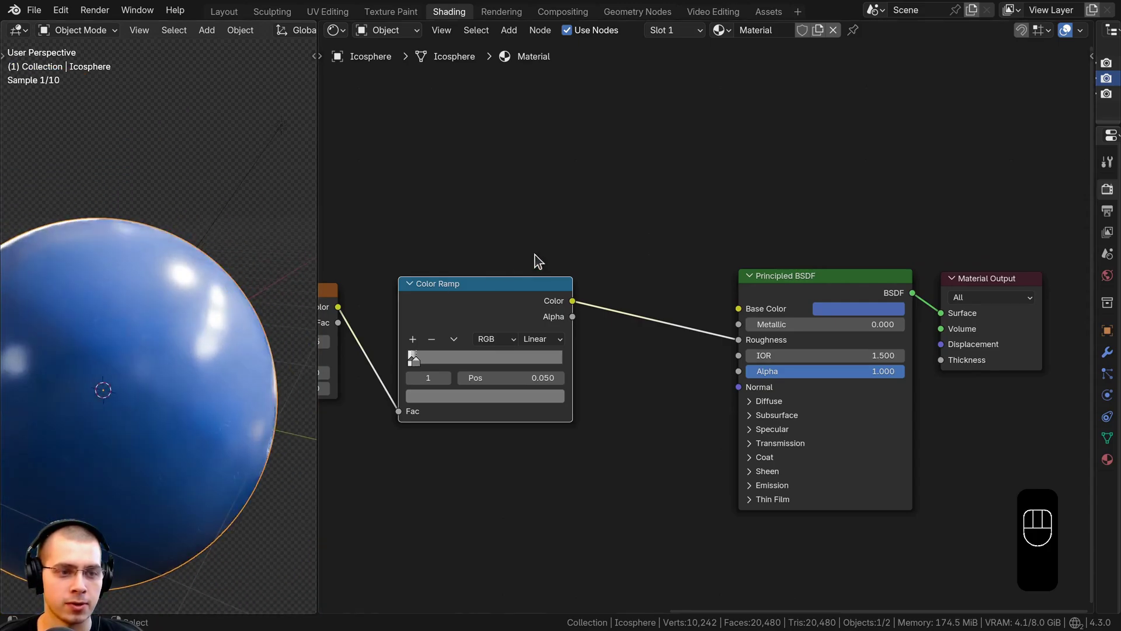
{"action": "middle_click_drag", "start_coordinate": [470, 319], "coordinate": [500, 299]}
{"action": "left_click_drag", "start_coordinate": [454, 294], "coordinate": [489, 320]}
{"action": "middle_click_drag", "start_coordinate": [488, 320], "coordinate": [586, 301]}
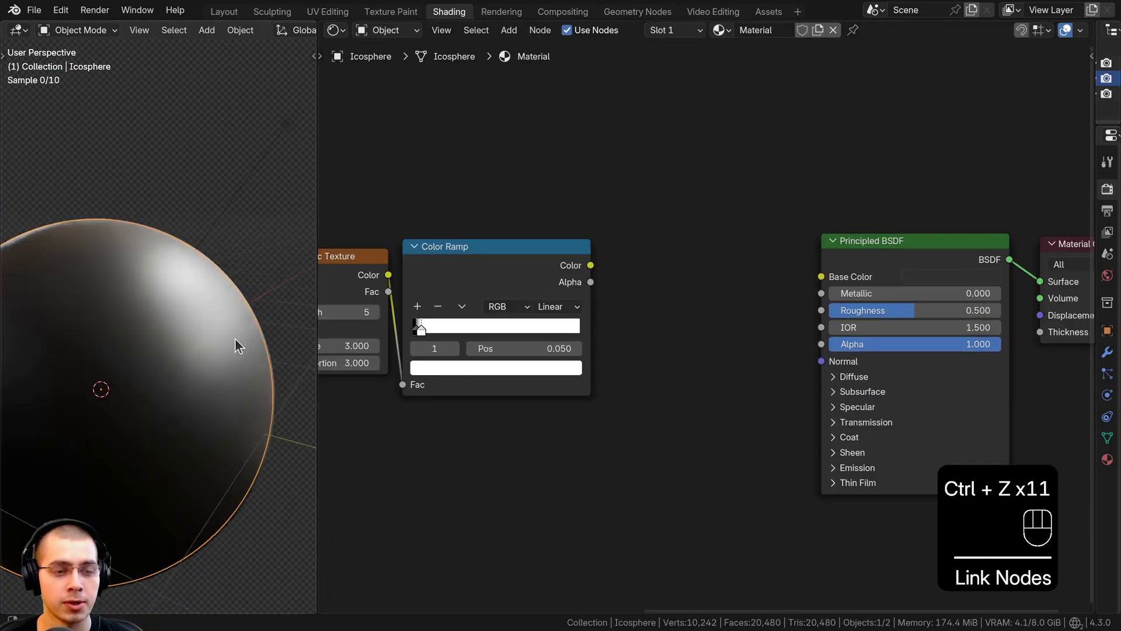
Step: Connect the Color Ramp's Color output to the Principled BSDF's Base Color input
{"action": "left_click", "coordinate": [530, 262]}
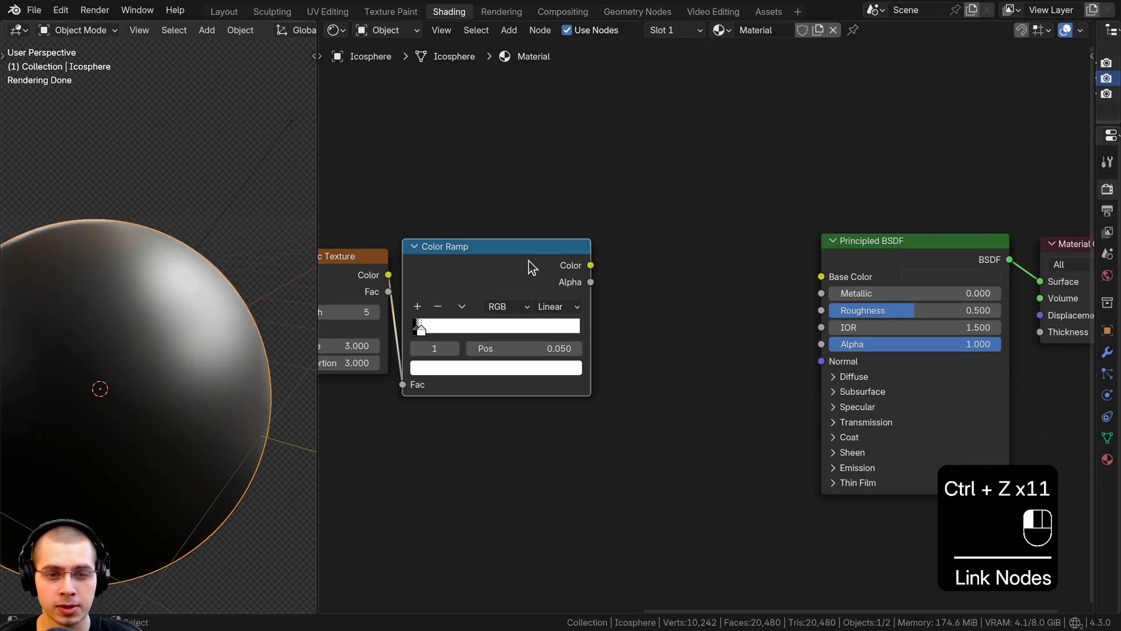
{"action": "left_click_drag", "start_coordinate": [588, 266], "coordinate": [806, 203]}
{"action": "left_click_drag", "start_coordinate": [825, 279], "coordinate": [822, 277]}
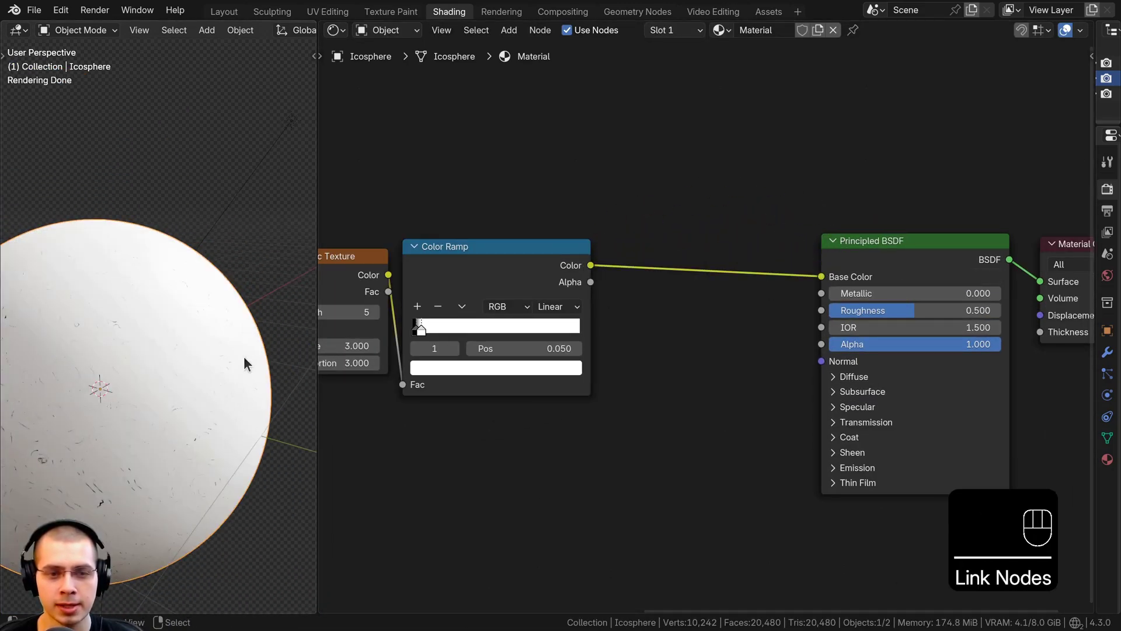
Step: Insert a Mix Color node on the link between the Color Ramp and the Principled BSDF's Base Color
{"action": "key", "text": "shift+a"}
{"action": "type", "text": "m"}
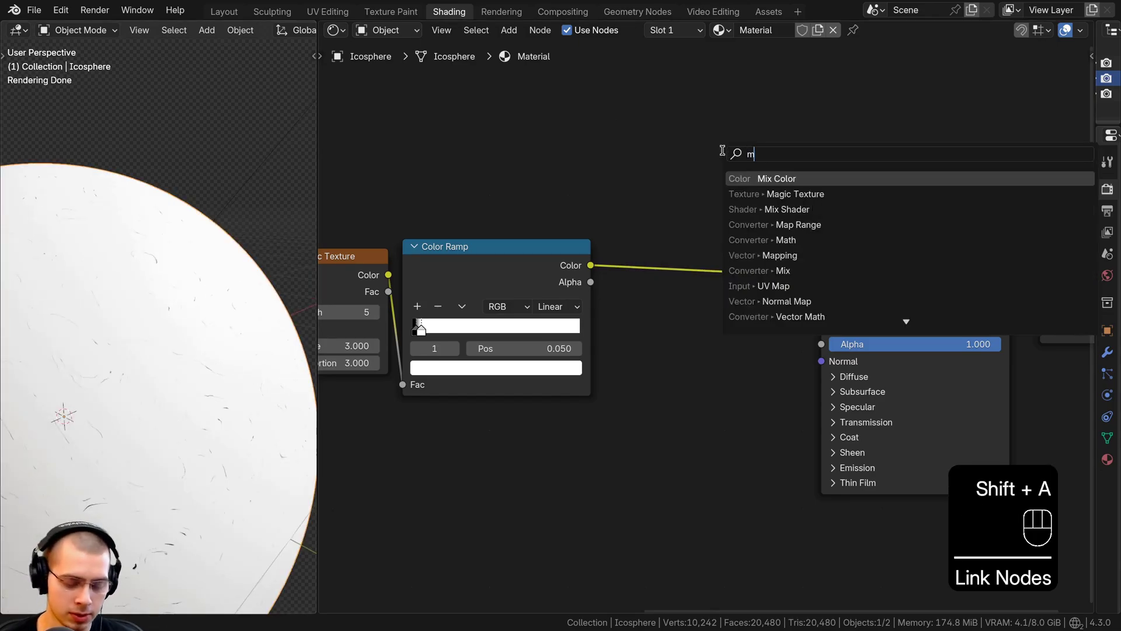
{"action": "type", "text": "ix"}
{"action": "key", "text": "Return"}
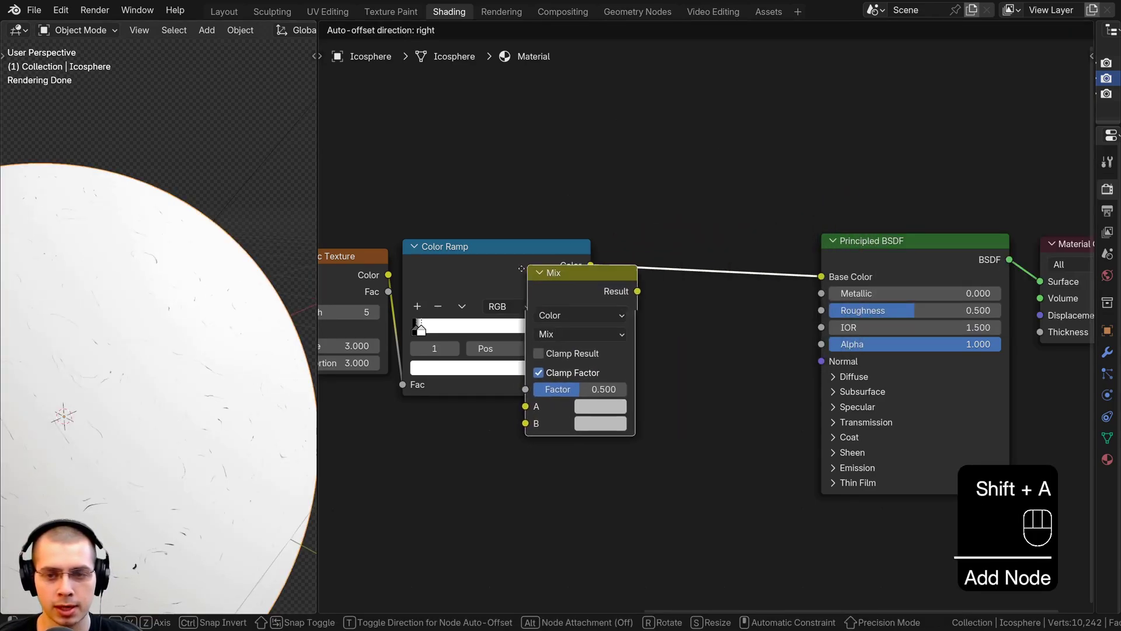
{"action": "left_click", "coordinate": [715, 168]}
{"action": "left_click_drag", "start_coordinate": [722, 190], "coordinate": [727, 184]}
Step: Reroute the Color Ramp's Color link from the Mix node's A input to its Factor input
{"action": "scroll", "coordinate": [498, 260], "scroll_direction": "up", "scroll_amount": 2}
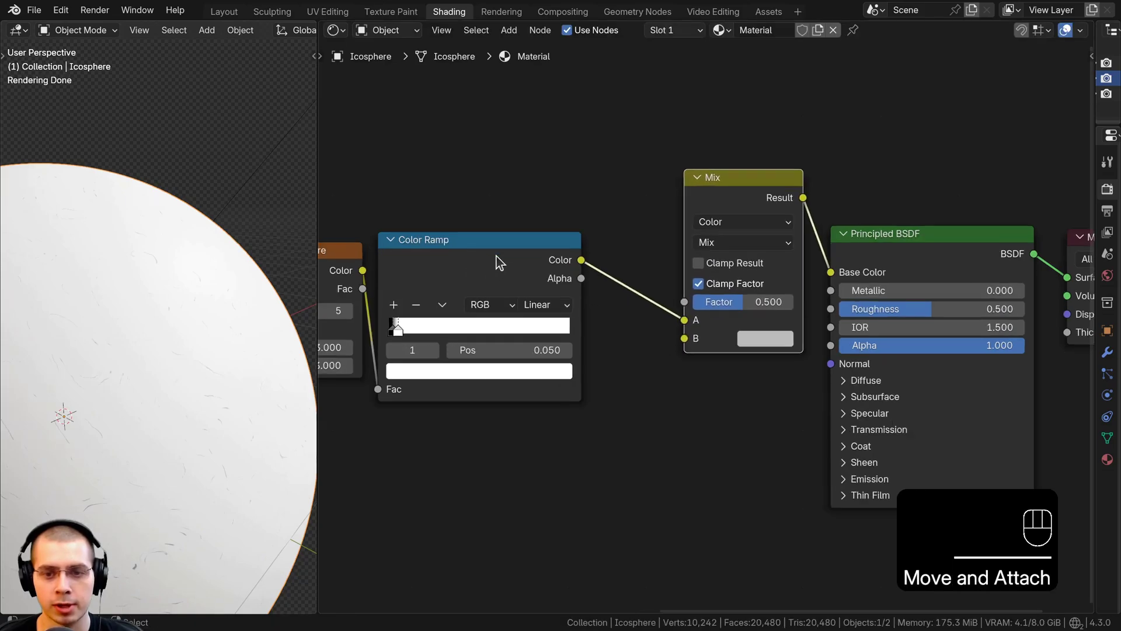
{"action": "left_click", "coordinate": [423, 248]}
{"action": "left_click_drag", "start_coordinate": [684, 319], "coordinate": [683, 300]}
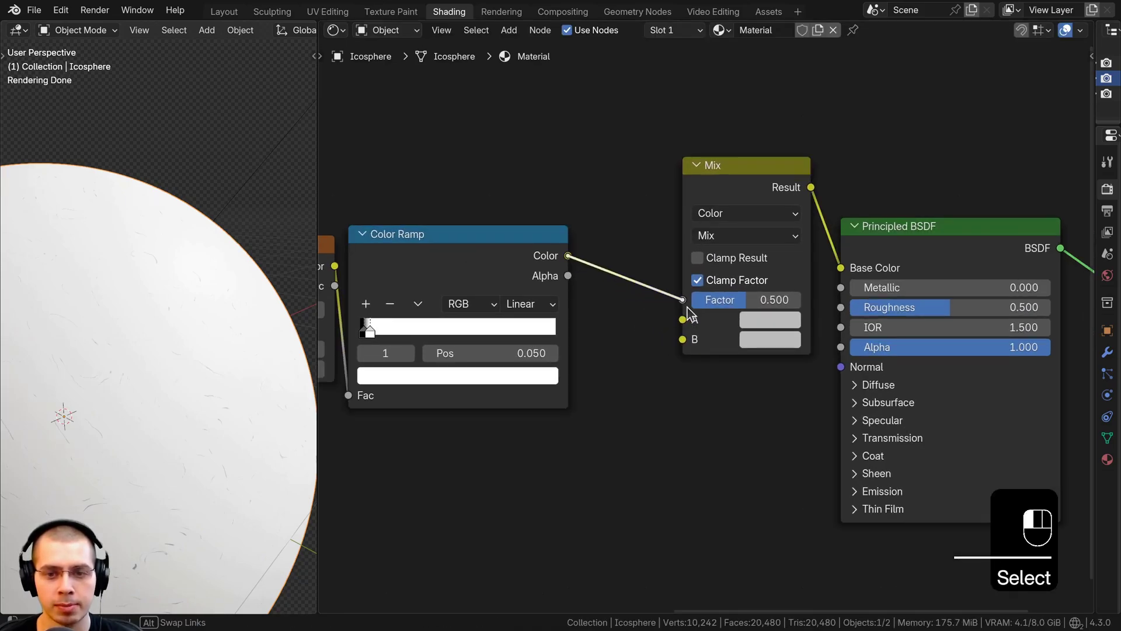
Step: Set the Mix node's A color to a dark grey with a Value of 0.079
{"action": "left_click", "coordinate": [775, 319]}
{"action": "mouse_move", "coordinate": [909, 68]}
{"action": "left_mouse_down"}
{"action": "mouse_move", "coordinate": [907, 169]}
{"action": "mouse_move", "coordinate": [908, 22]}
{"action": "mouse_move", "coordinate": [907, 84]}
{"action": "left_mouse_up"}
{"action": "left_click_drag", "start_coordinate": [800, 249], "coordinate": [756, 249]}
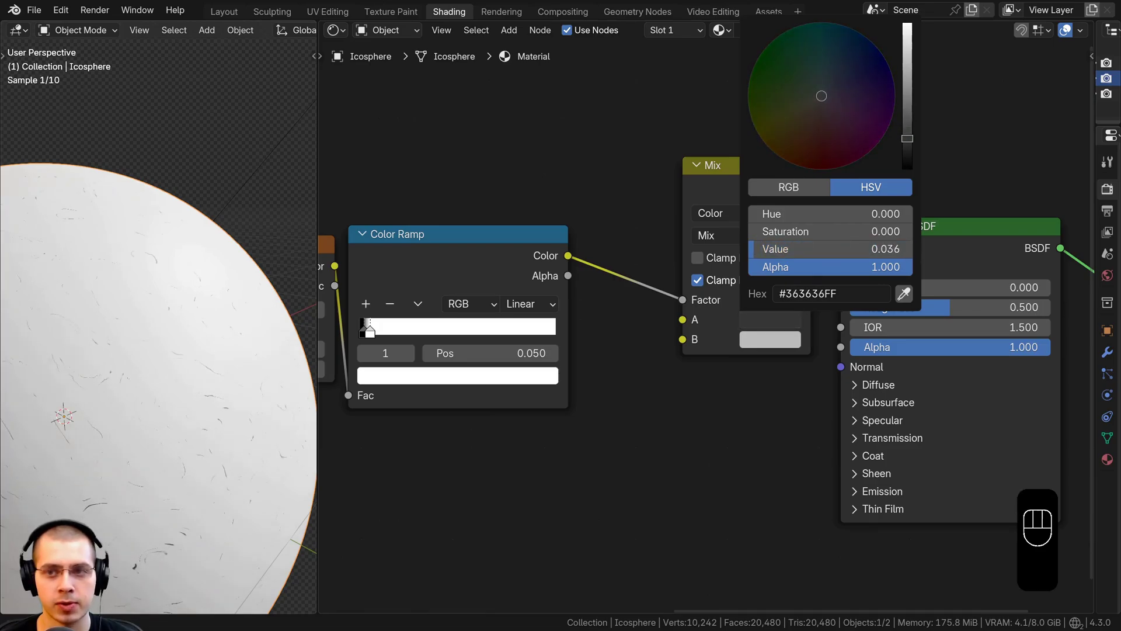
{"action": "mouse_move", "coordinate": [909, 141]}
{"action": "left_mouse_down"}
{"action": "mouse_move", "coordinate": [907, 165]}
{"action": "mouse_move", "coordinate": [908, 124]}
{"action": "left_mouse_up"}
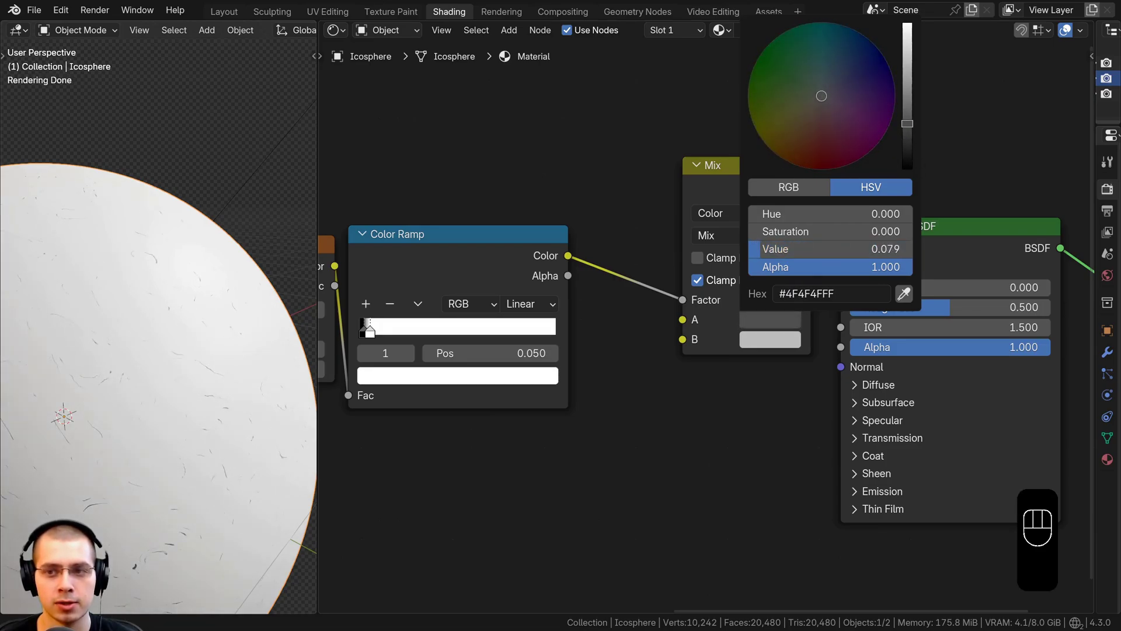
Step: Set the Mix node's B color to a saturated blue as the base plastic color
{"action": "left_click", "coordinate": [757, 339]}
{"action": "left_click_drag", "start_coordinate": [910, 82], "coordinate": [908, 62]}
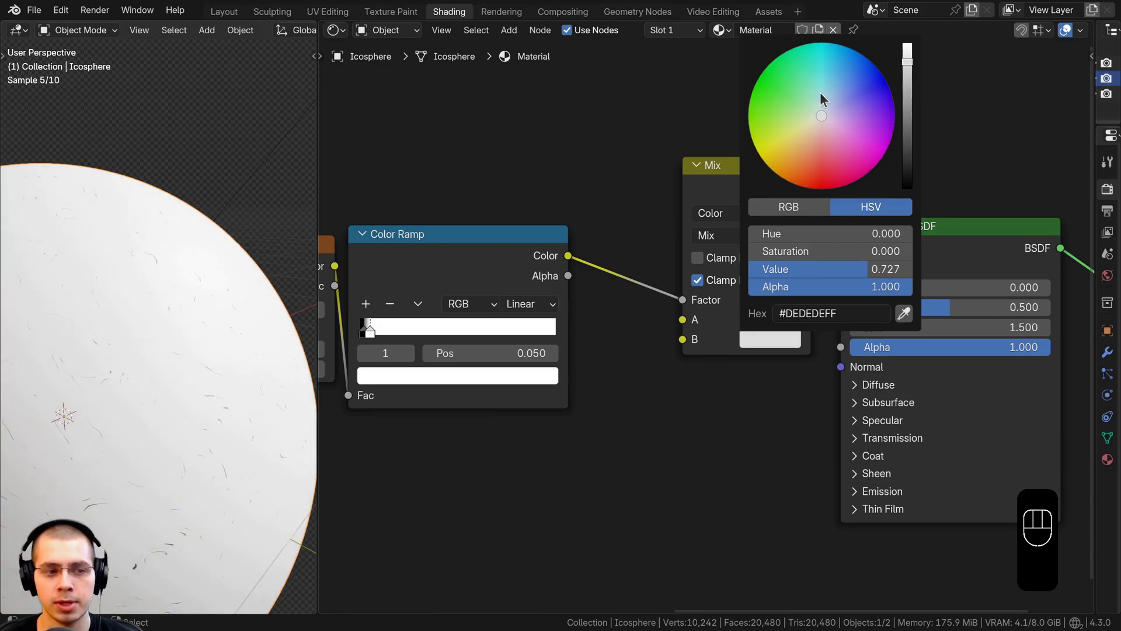
{"action": "left_click_drag", "start_coordinate": [820, 98], "coordinate": [856, 73]}
{"action": "scroll", "coordinate": [849, 72], "scroll_direction": "down", "scroll_amount": 6}
{"action": "scroll", "coordinate": [881, 94], "scroll_direction": "up", "scroll_amount": 2}
Step: Lower the Principled BSDF's Roughness to 0.372 and inspect the colored scratches on the sphere up close
{"action": "left_click_drag", "start_coordinate": [933, 306], "coordinate": [908, 306]}
{"action": "scroll", "coordinate": [159, 335], "scroll_direction": "up", "scroll_amount": 1}
{"action": "middle_click_drag", "start_coordinate": [159, 334], "coordinate": [195, 266], "text": "ctrl"}
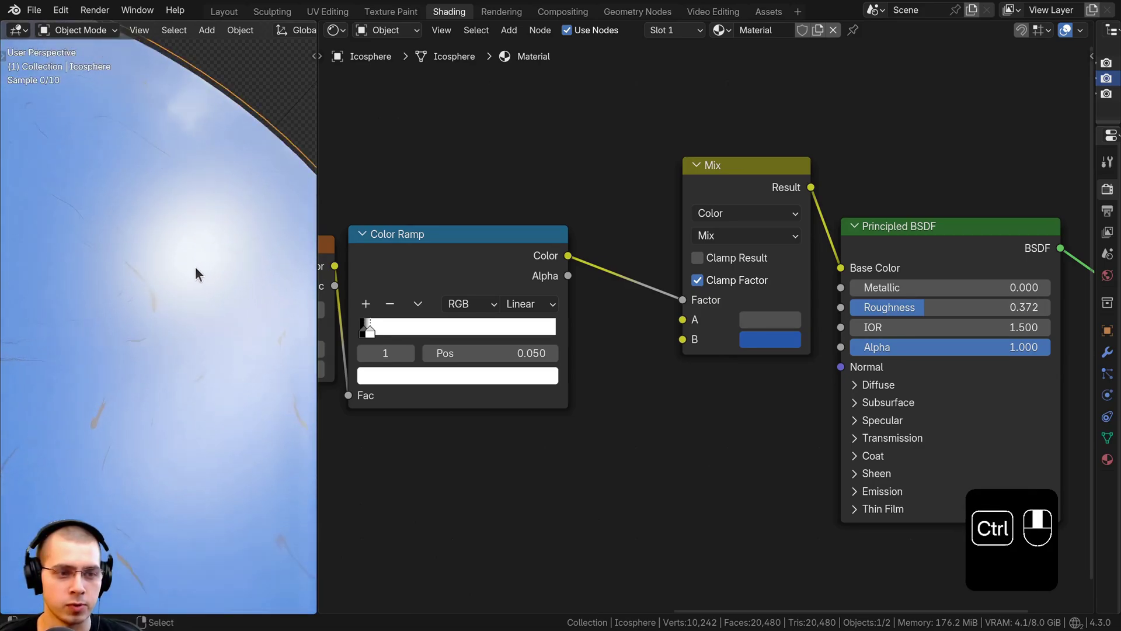
{"action": "middle_click_drag", "start_coordinate": [103, 276], "coordinate": [163, 342], "text": "shift"}
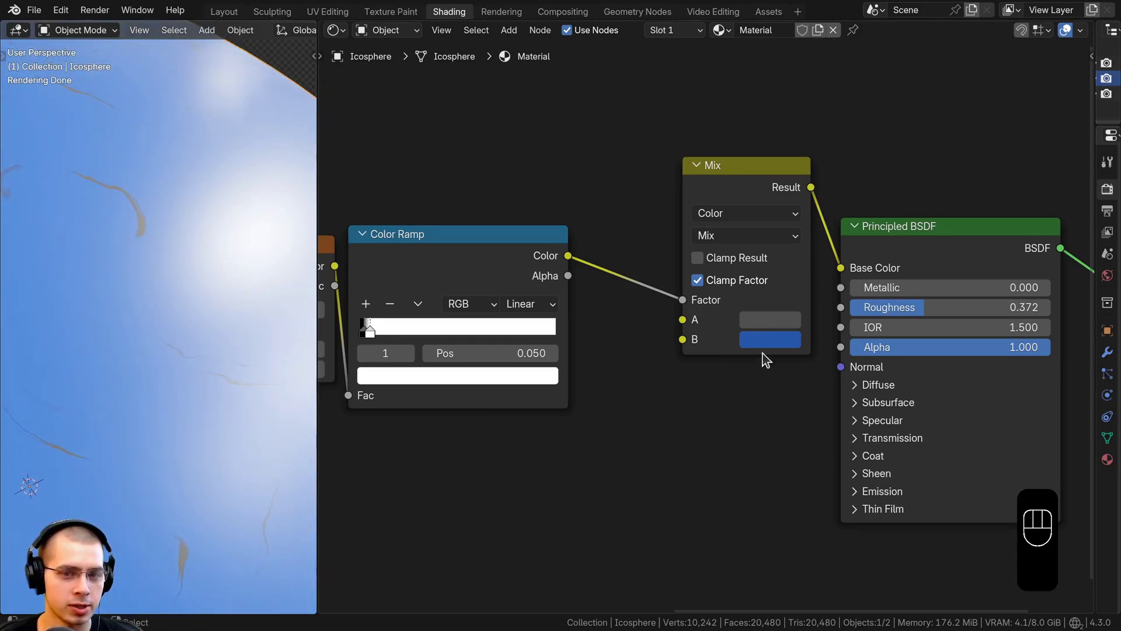
Step: Darken the Mix node's A color to black and check the scratches across the whole sphere
{"action": "left_click", "coordinate": [764, 321]}
{"action": "left_click_drag", "start_coordinate": [907, 123], "coordinate": [907, 169]}
{"action": "scroll", "coordinate": [125, 250], "scroll_direction": "down", "scroll_amount": 2}
{"action": "middle_click_drag", "start_coordinate": [125, 251], "coordinate": [188, 257]}
{"action": "scroll", "coordinate": [138, 350], "scroll_direction": "down", "scroll_amount": 3}
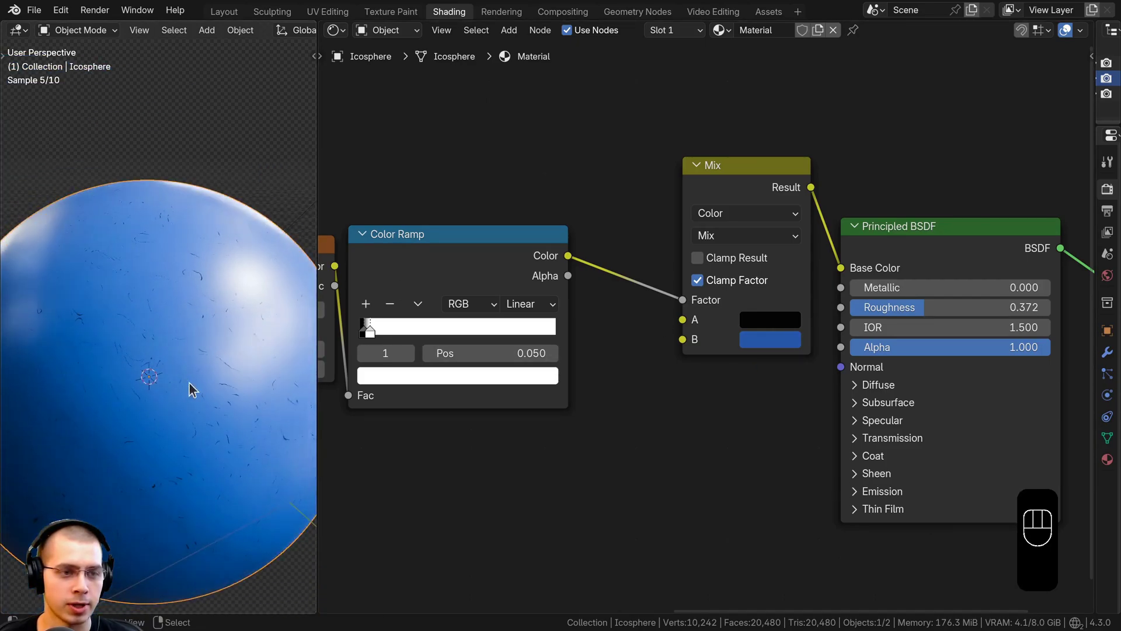
{"action": "scroll", "coordinate": [938, 242], "scroll_direction": "down", "scroll_amount": 2}
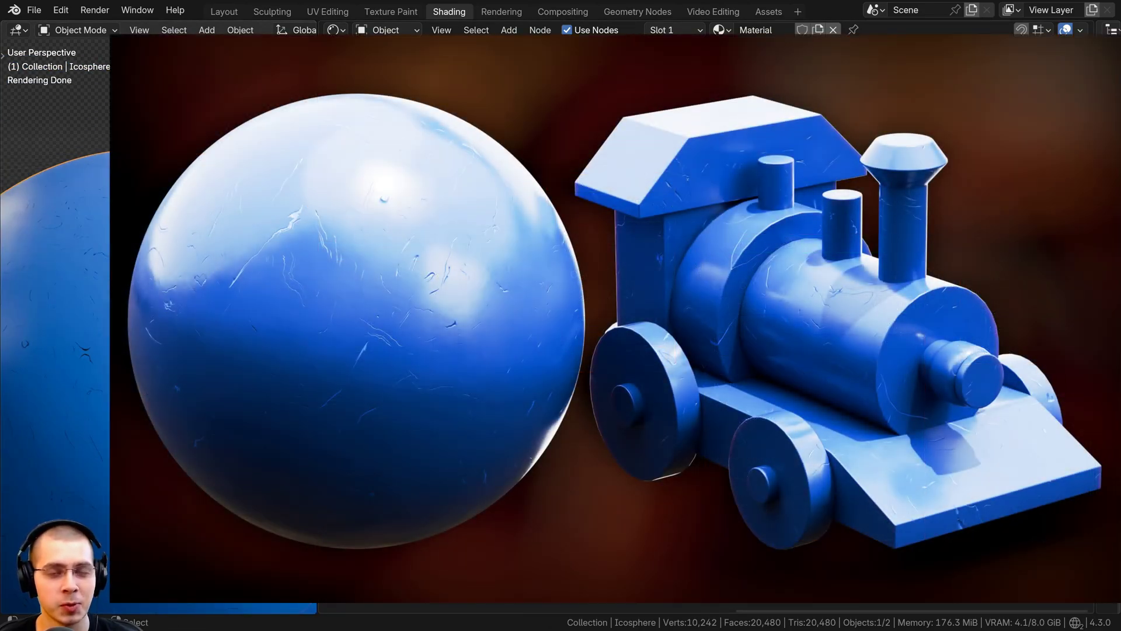